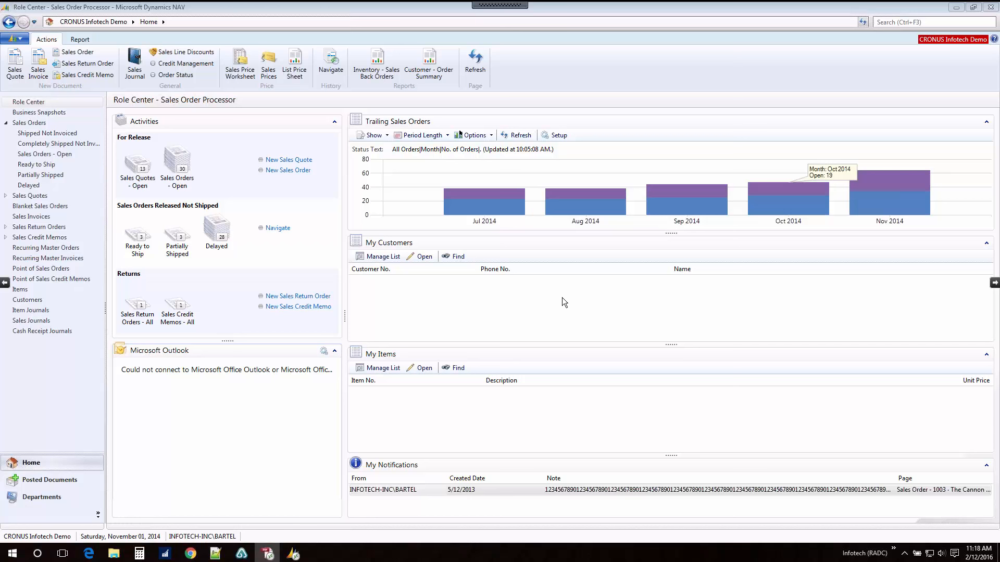
Step: Create a new sales order for customer The Cannon Group PLC and accept recording it despite the overdue balance
{"action": "left_click", "coordinate": [294, 171]}
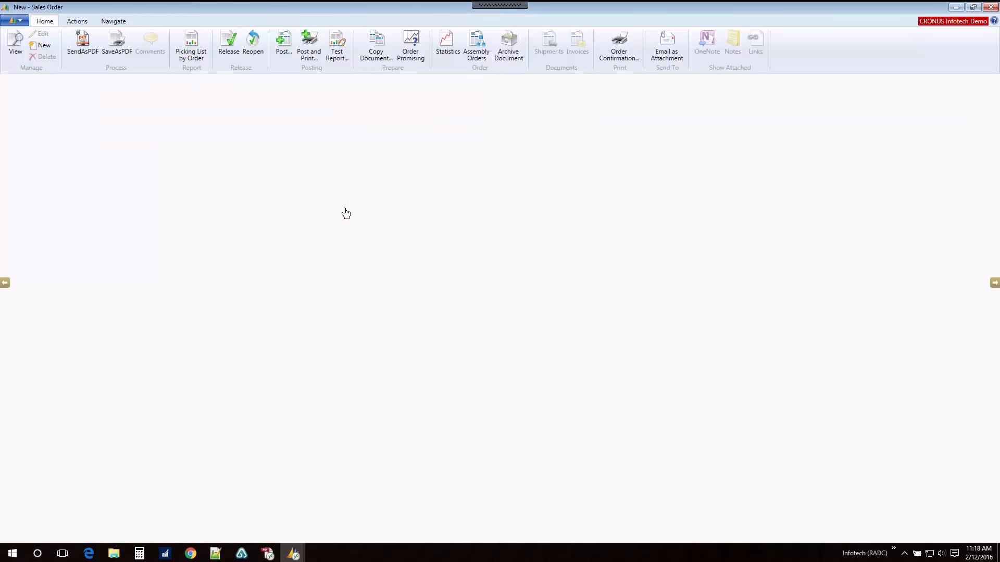
{"action": "left_click", "coordinate": [139, 132]}
{"action": "type", "text": "can"}
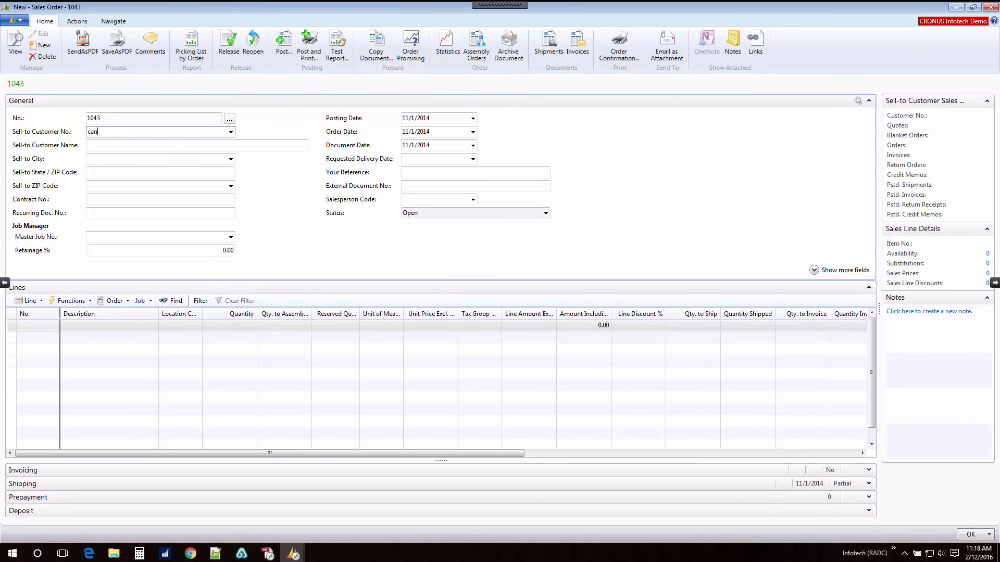
{"action": "type", "text": "non"}
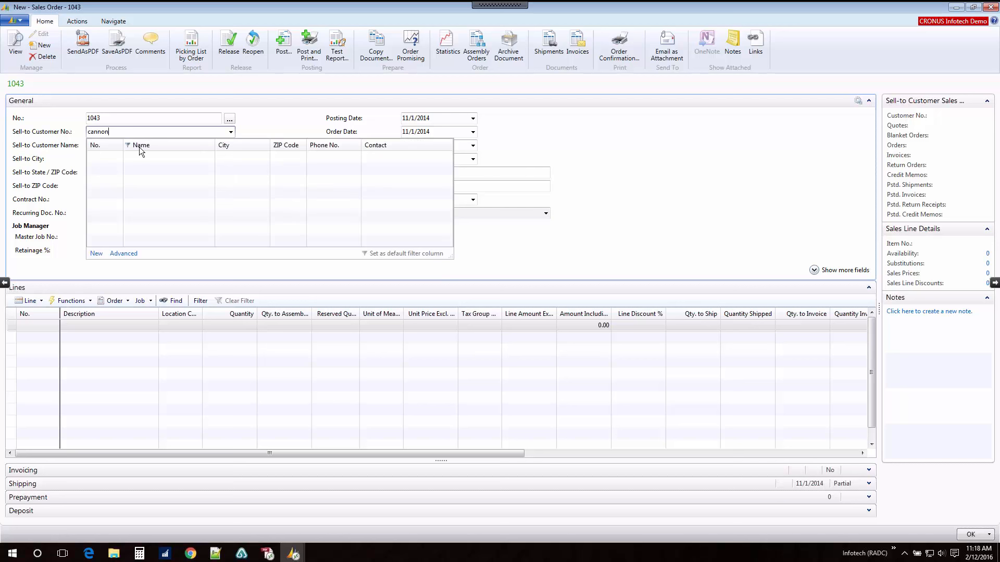
{"action": "key", "text": "Home"}
{"action": "type", "text": "the"}
{"action": "left_click", "coordinate": [167, 155]}
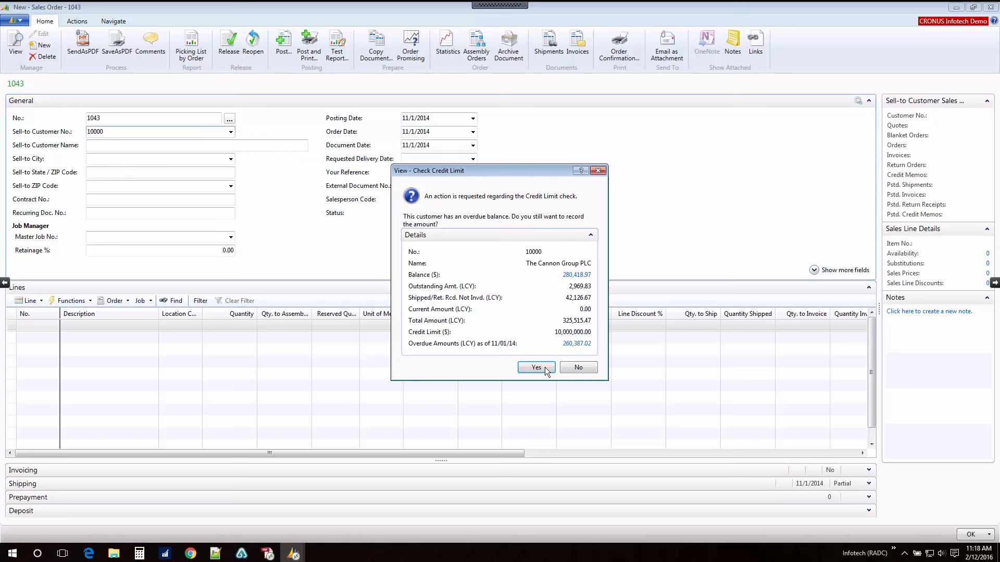
{"action": "left_click", "coordinate": [539, 367]}
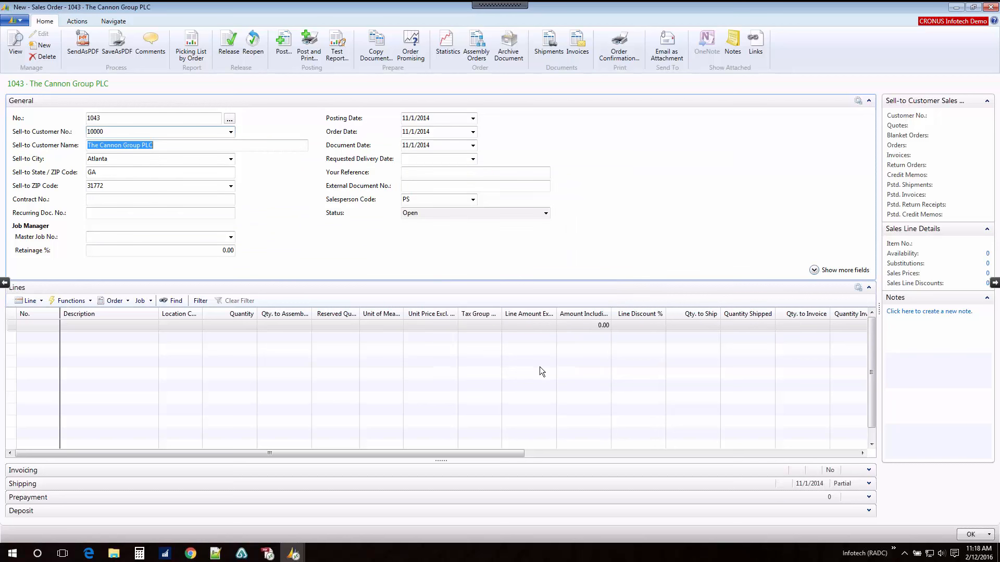
Step: Start the product configurator for the order line, setting Mark For to Pioneer Valley and Made Before to the earlier order number and 2011
{"action": "left_click", "coordinate": [79, 301]}
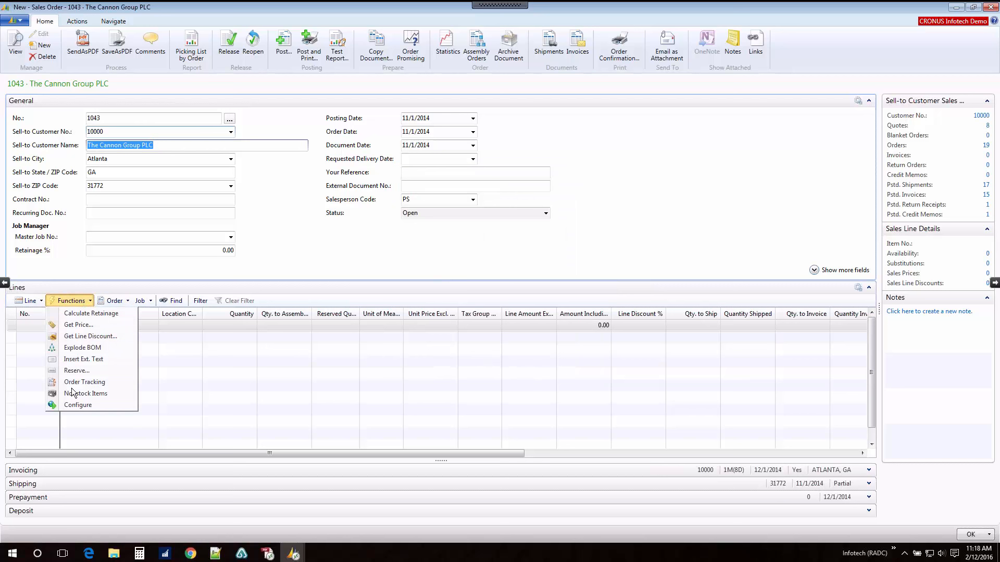
{"action": "left_click", "coordinate": [79, 404]}
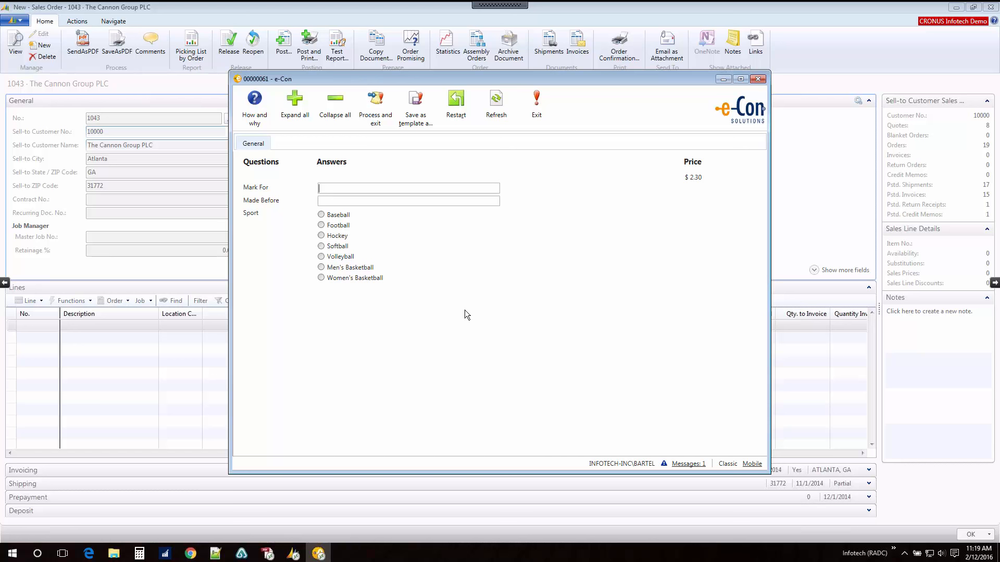
{"action": "type", "text": "oneer Valley"}
{"action": "key", "text": "Tab"}
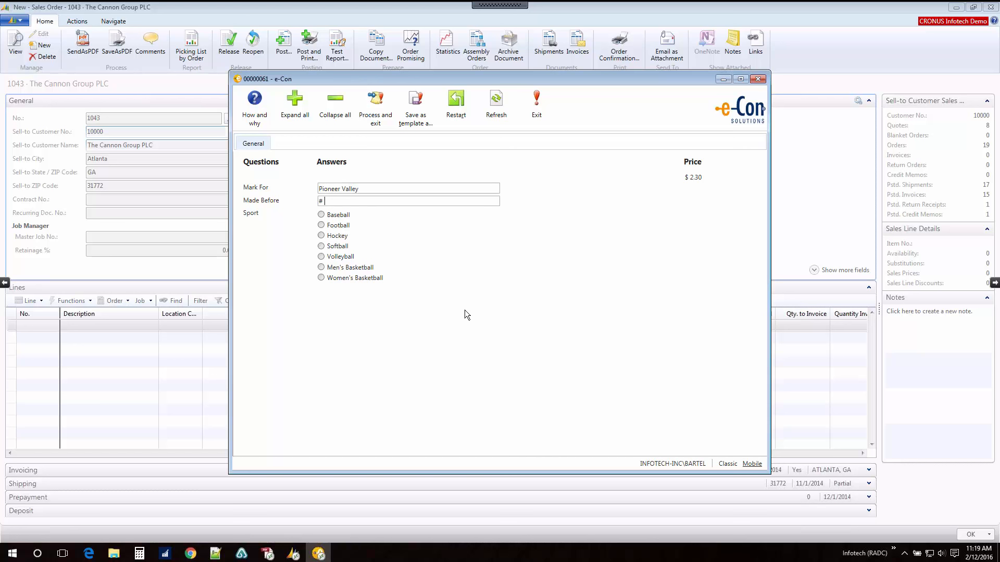
{"action": "type", "text": "# 313371, 2011"}
Step: Choose Football as the sport and Jersey as the garment in the configuration
{"action": "left_click", "coordinate": [321, 226]}
{"action": "left_click", "coordinate": [321, 226]}
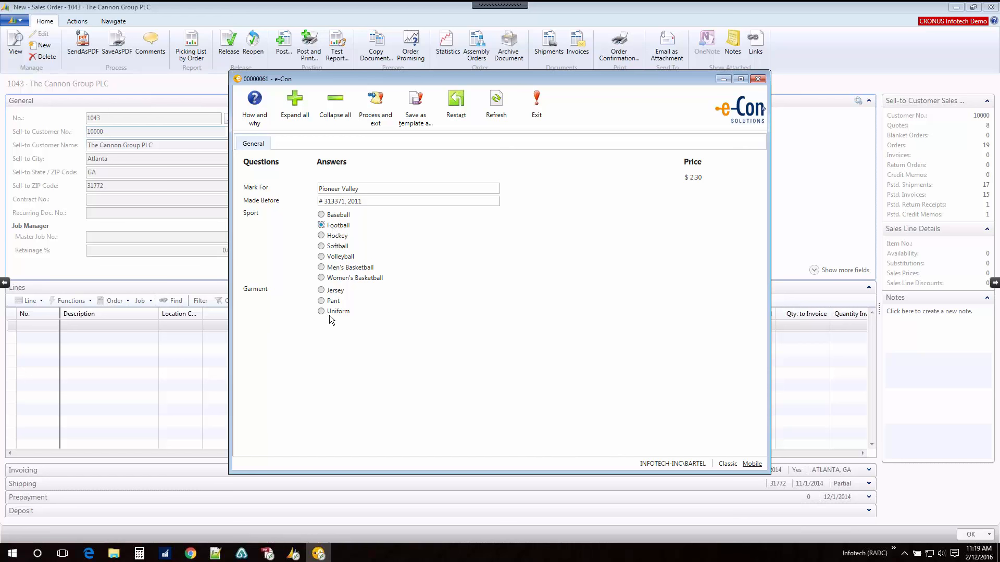
{"action": "left_click", "coordinate": [321, 292]}
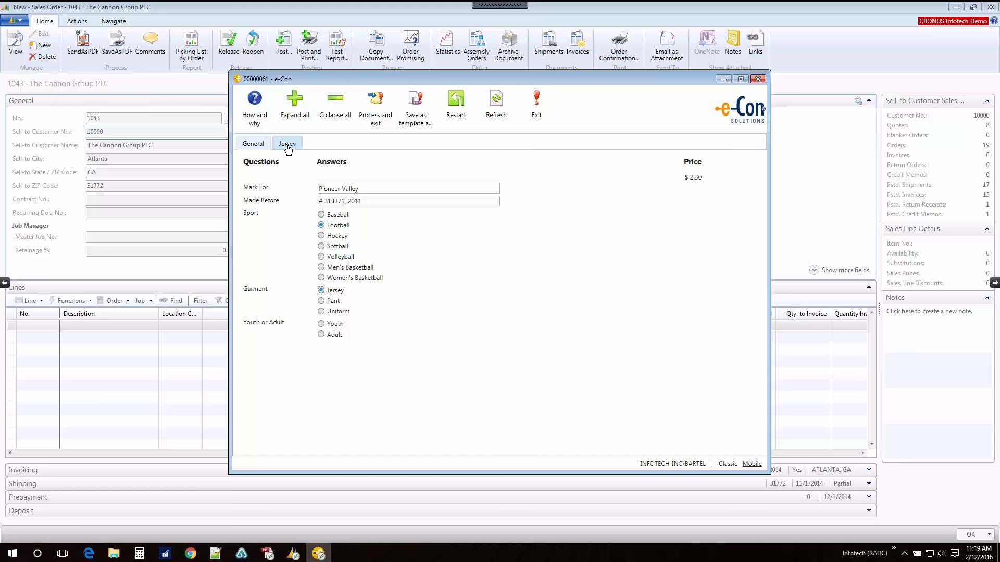
Step: Try the Pant and Uniform garment options and return the garment to Jersey
{"action": "left_click", "coordinate": [321, 302]}
{"action": "left_click", "coordinate": [329, 311]}
{"action": "left_click", "coordinate": [321, 290]}
Step: Make it a Youth garment with style 4052 Defender and concept R319B Lansing II
{"action": "left_click", "coordinate": [322, 324]}
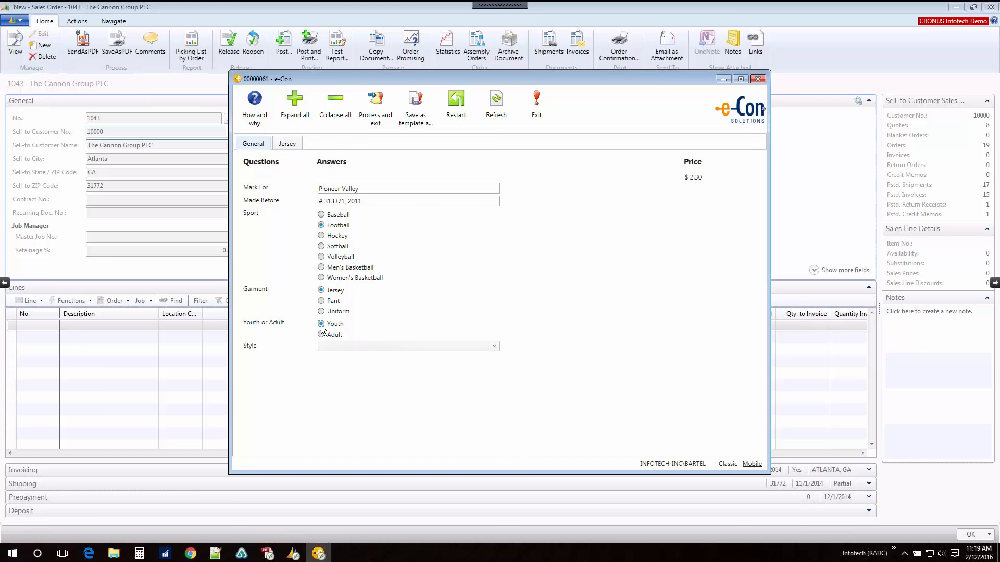
{"action": "left_click", "coordinate": [494, 346]}
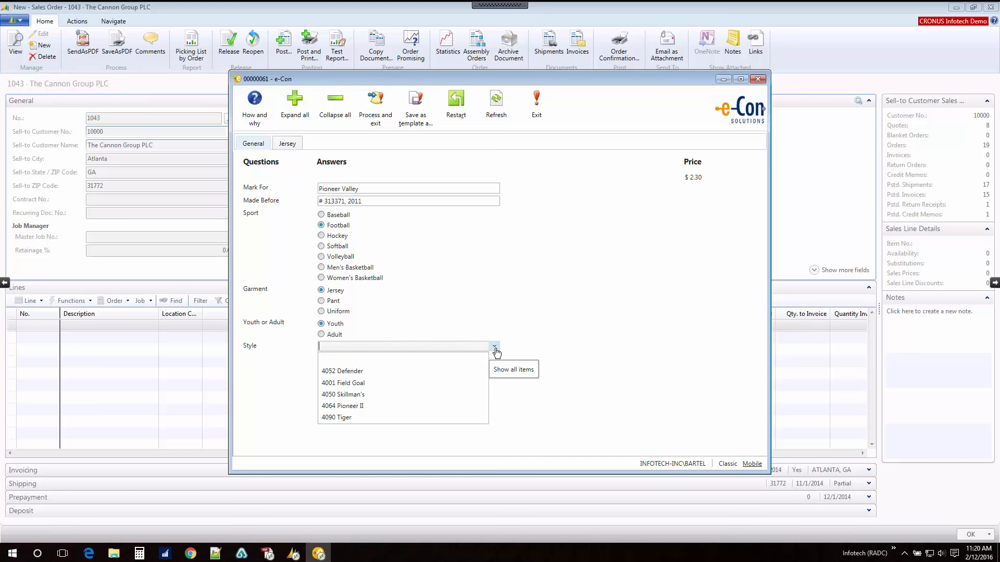
{"action": "left_click", "coordinate": [370, 374]}
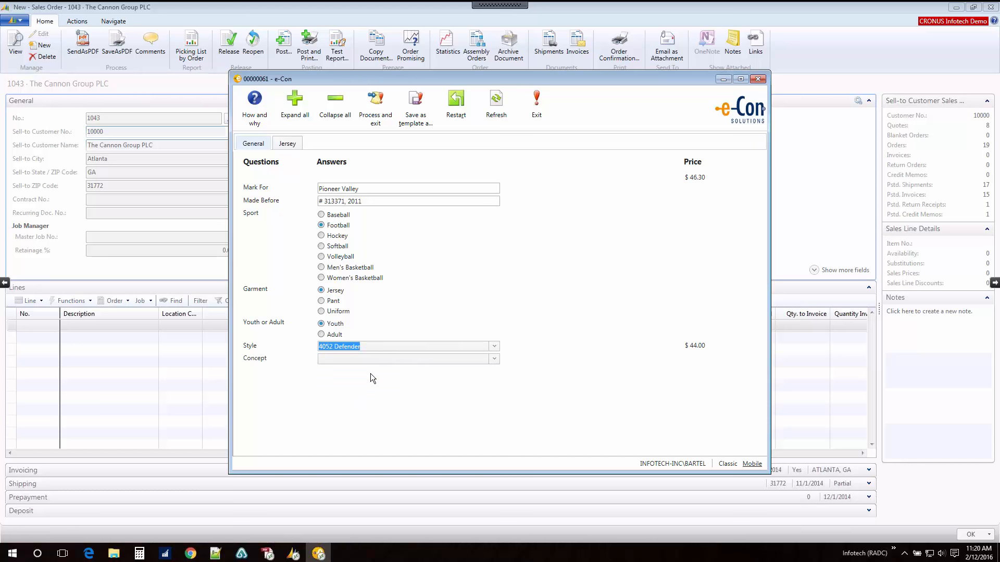
{"action": "left_click", "coordinate": [494, 361]}
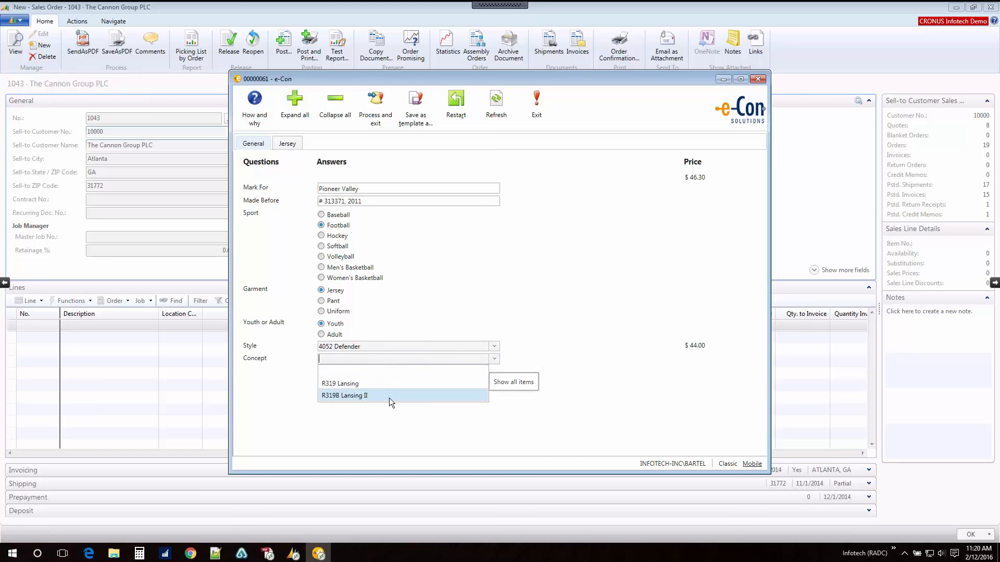
{"action": "left_click", "coordinate": [364, 399]}
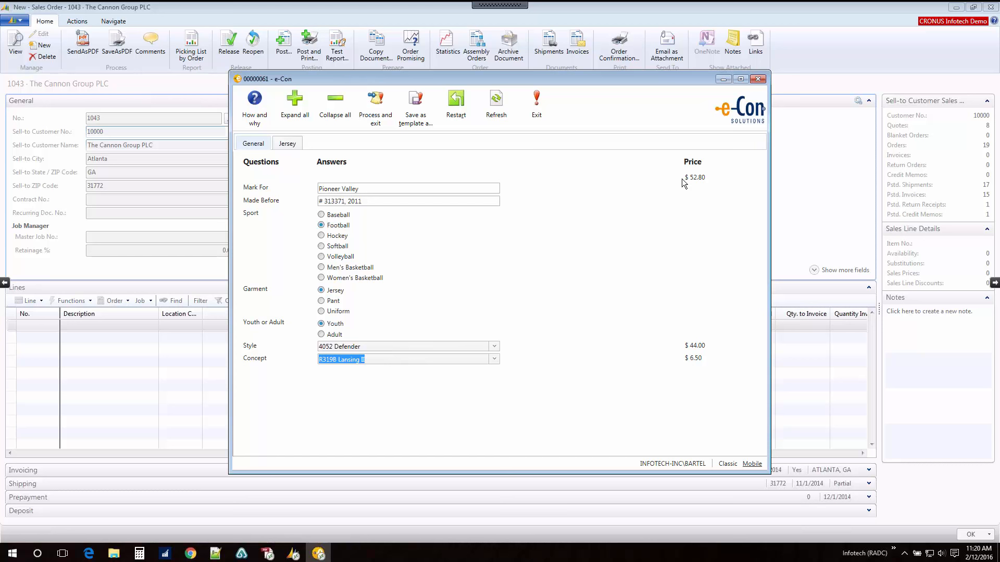
Step: Set the jersey body to 105815 Pro Brite Mesh Black, and the cowl and sleeve color to 105715 Metallic Plus Black
{"action": "left_click", "coordinate": [286, 147]}
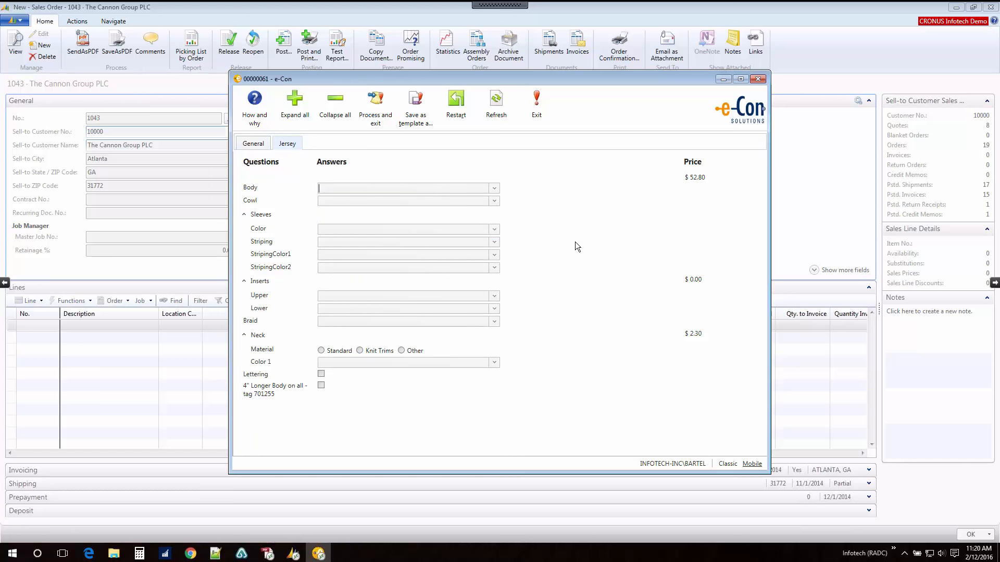
{"action": "left_click", "coordinate": [495, 191]}
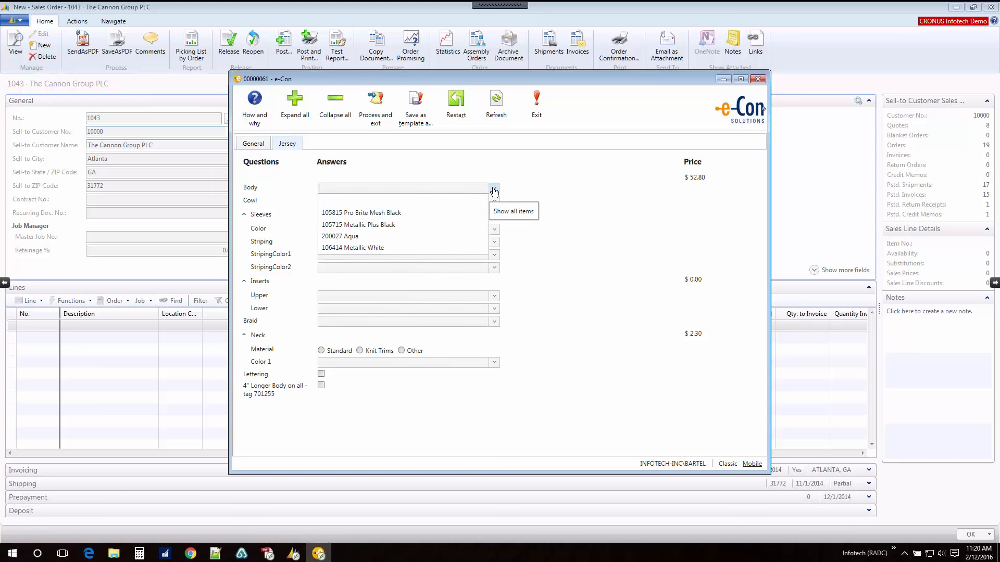
{"action": "left_click", "coordinate": [394, 214]}
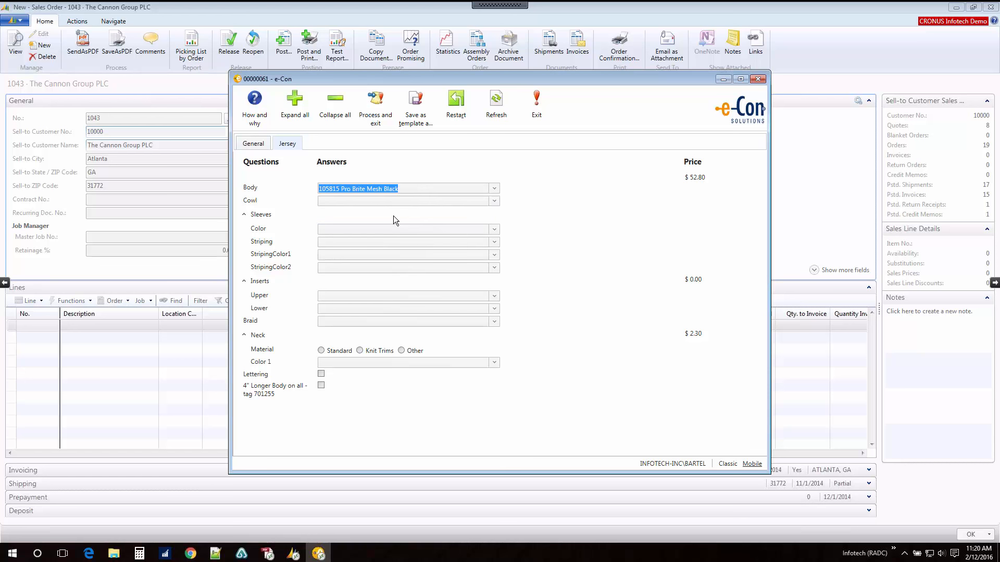
{"action": "left_click", "coordinate": [494, 201]}
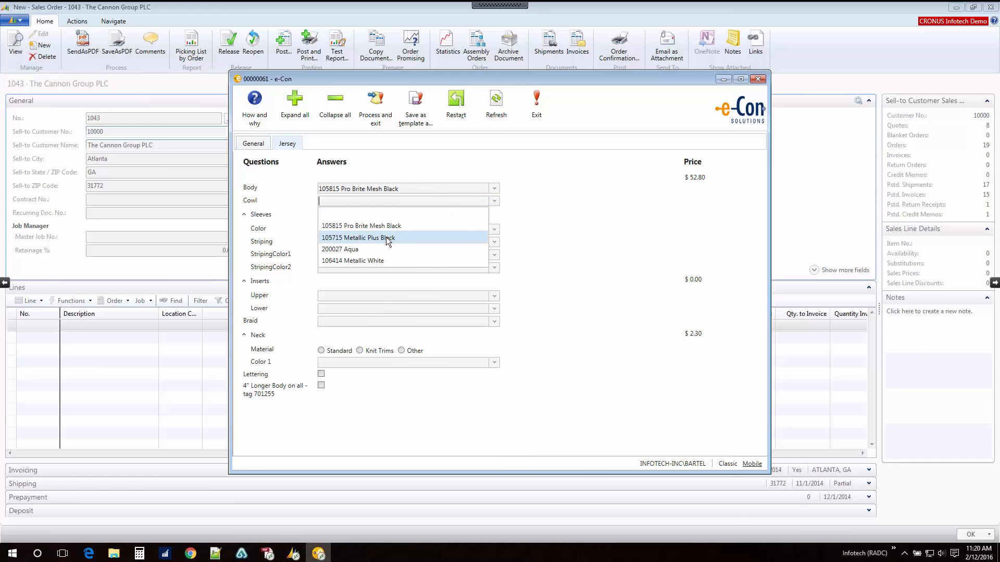
{"action": "left_click", "coordinate": [386, 238]}
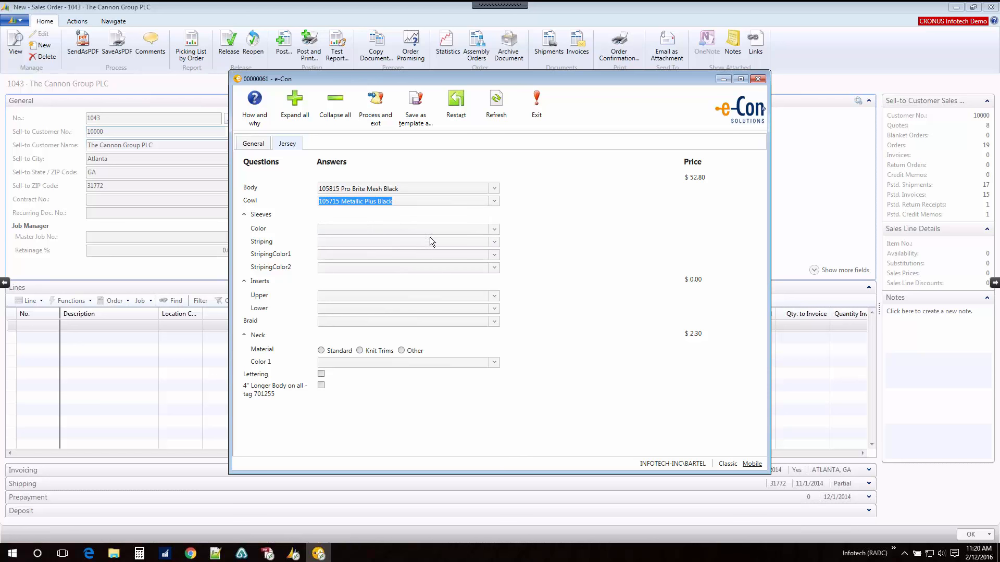
{"action": "left_click", "coordinate": [494, 230]}
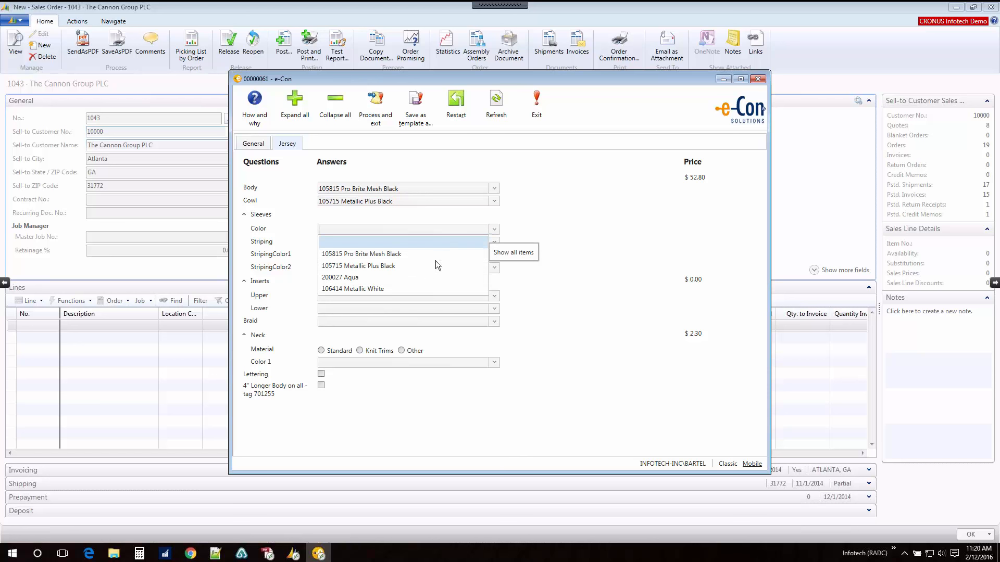
{"action": "left_click", "coordinate": [386, 266]}
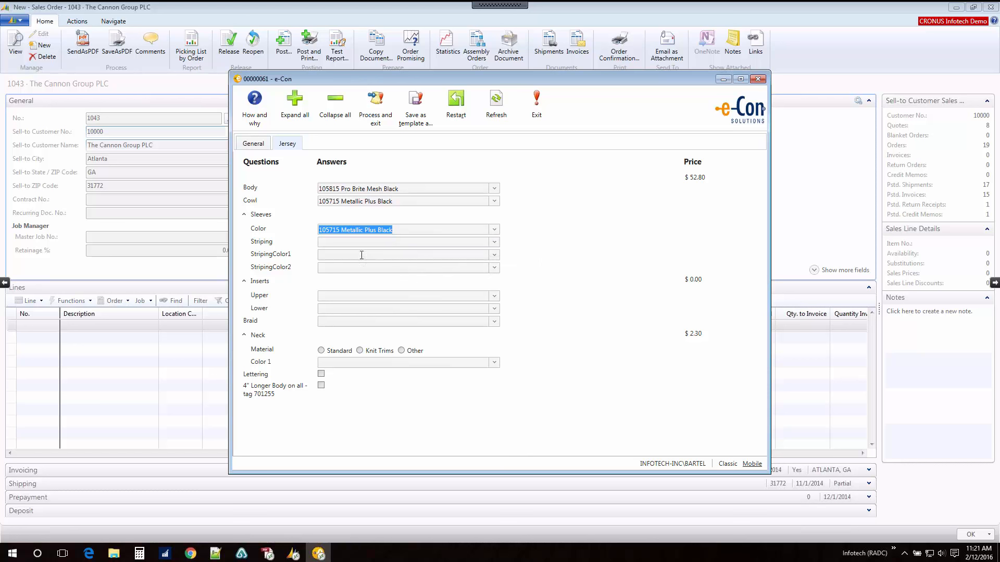
Step: Set the upper insert to 106029 Lycratalic Aqua, the lower insert to 106015 Lycratalic Black, and the braid to Norsky Braid - 1/4" M1 Aqua
{"action": "left_click", "coordinate": [366, 296]}
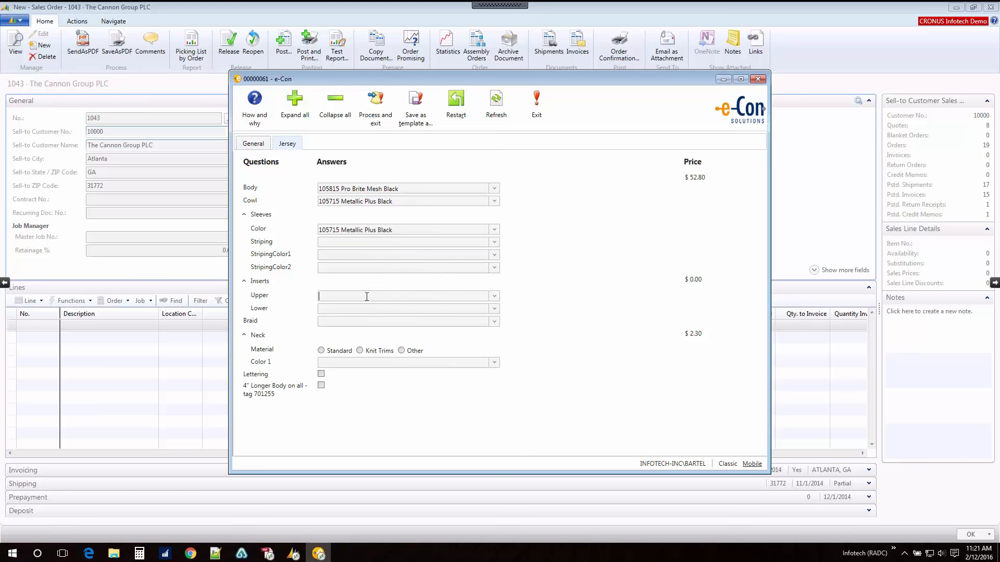
{"action": "left_click", "coordinate": [494, 298]}
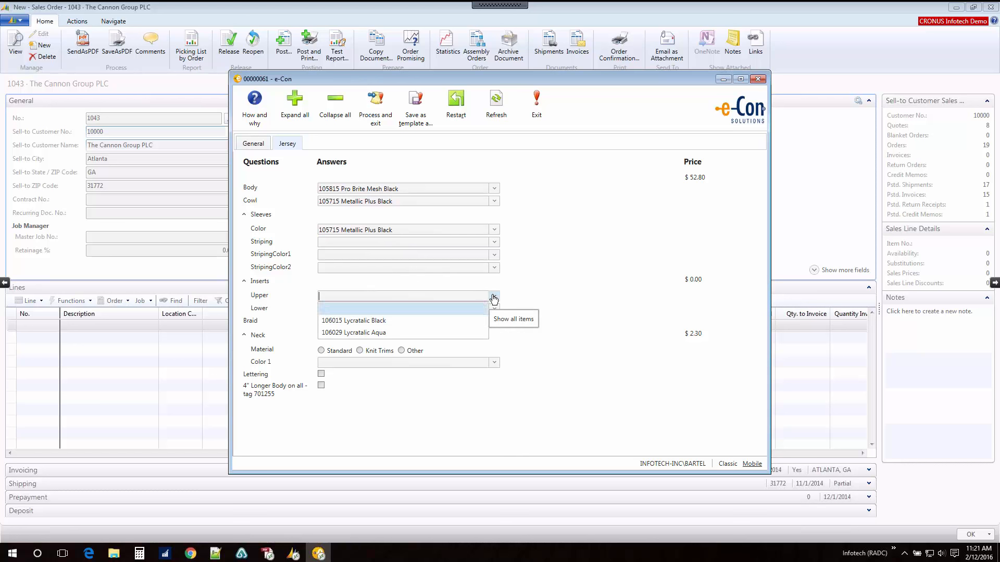
{"action": "left_click", "coordinate": [382, 333]}
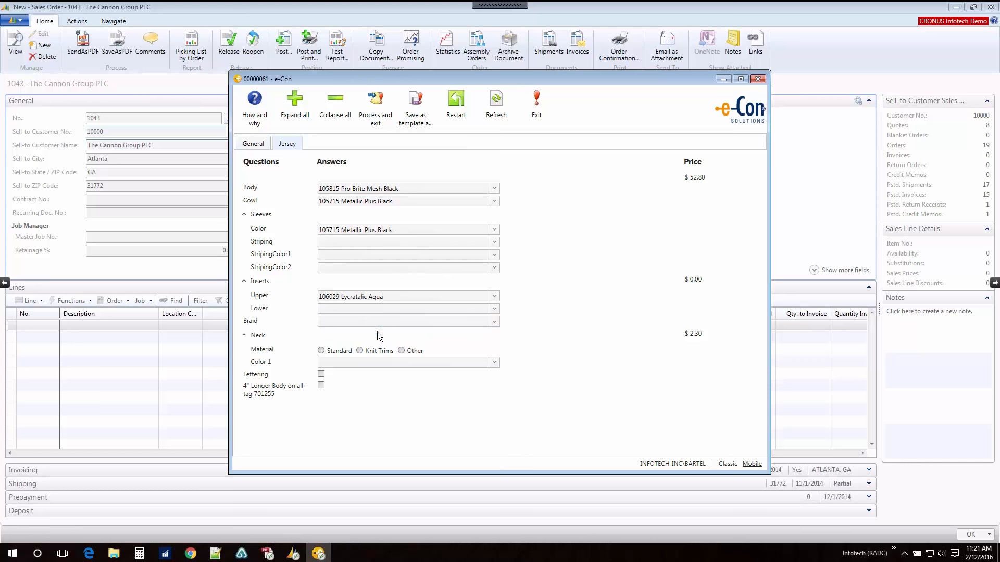
{"action": "left_click", "coordinate": [494, 309]}
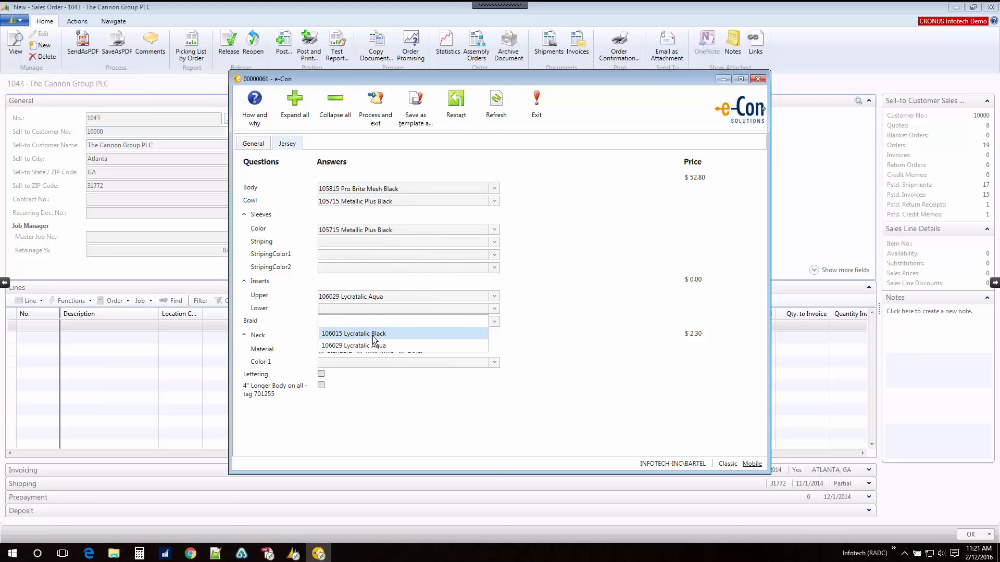
{"action": "left_click", "coordinate": [373, 335]}
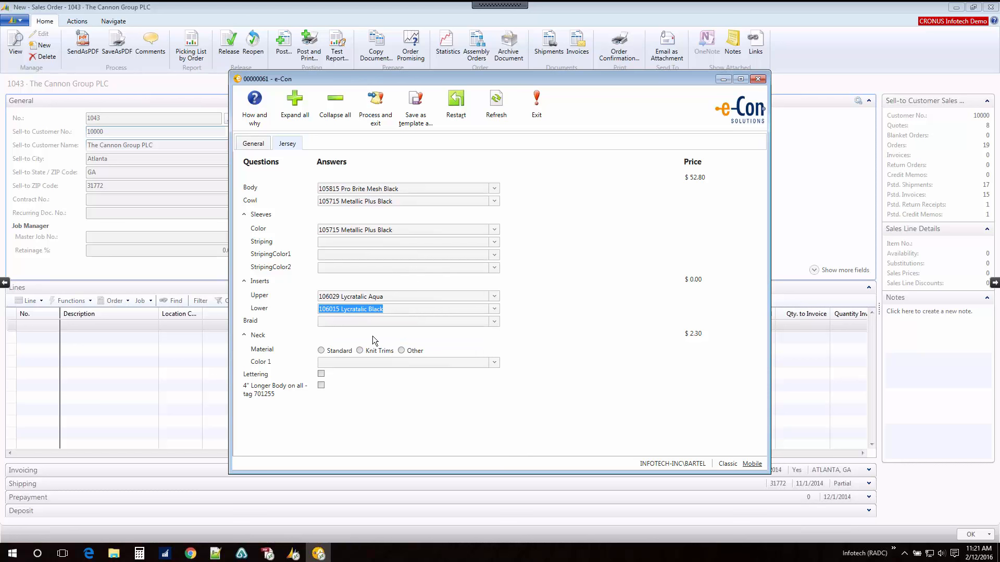
{"action": "left_click", "coordinate": [494, 324]}
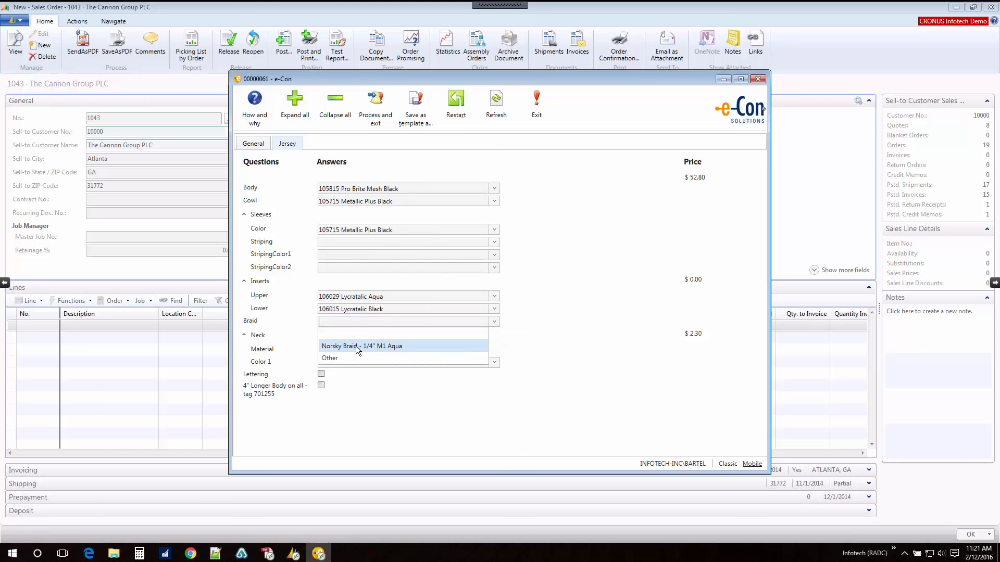
{"action": "left_click", "coordinate": [358, 347]}
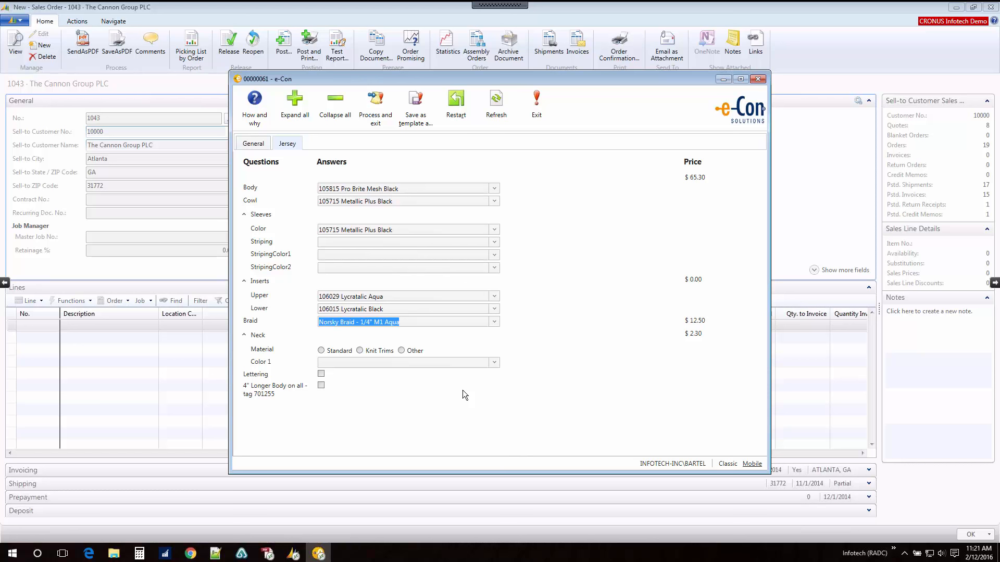
Step: Configure the jersey neck with Knit Trims material, the N7 Diamond Insert style and M1 stripes
{"action": "left_click", "coordinate": [321, 351]}
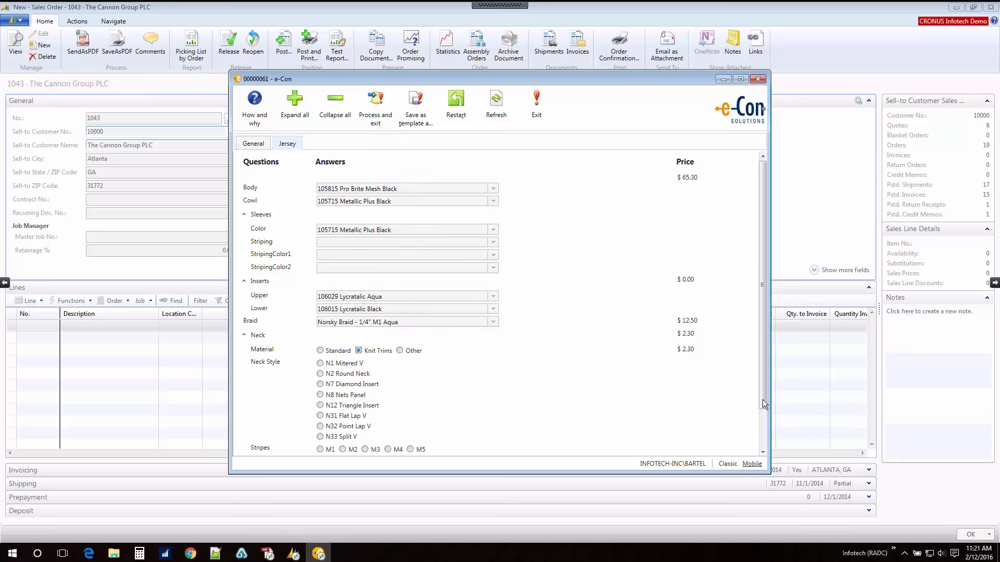
{"action": "left_click_drag", "start_coordinate": [763, 399], "coordinate": [764, 428]}
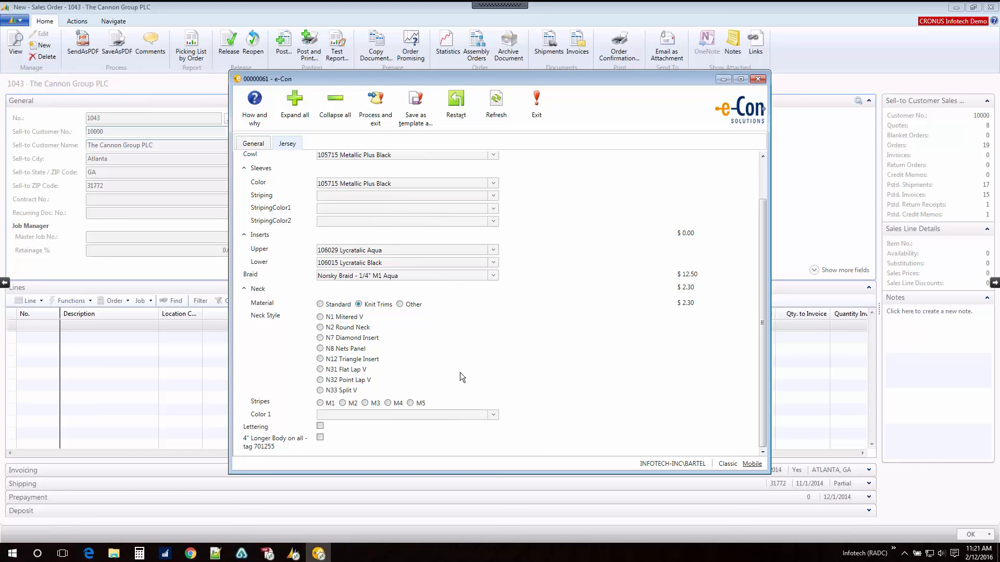
{"action": "left_click", "coordinate": [320, 338]}
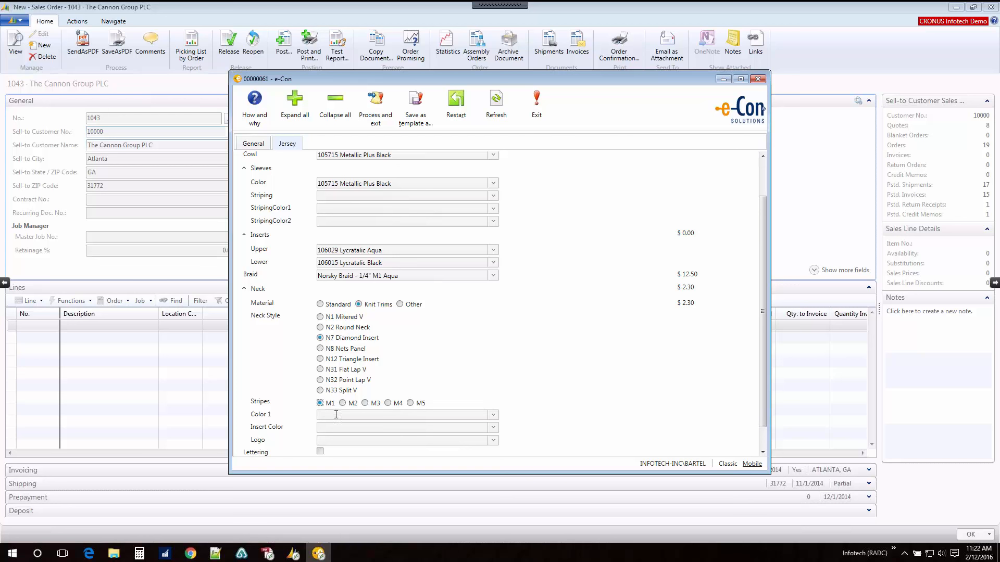
{"action": "scroll", "coordinate": [765, 439], "scroll_direction": "down", "scroll_amount": 1}
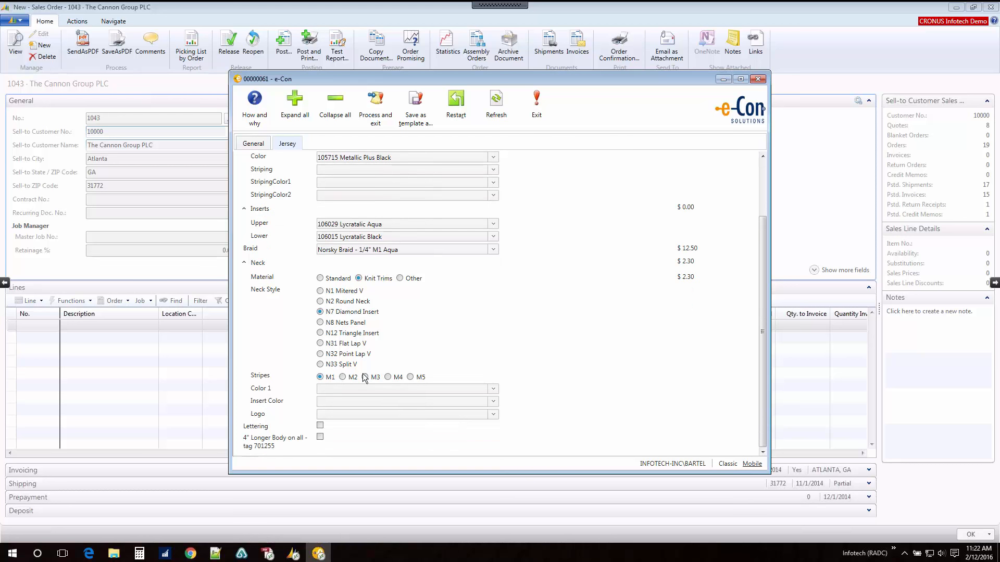
{"action": "left_click", "coordinate": [365, 377]}
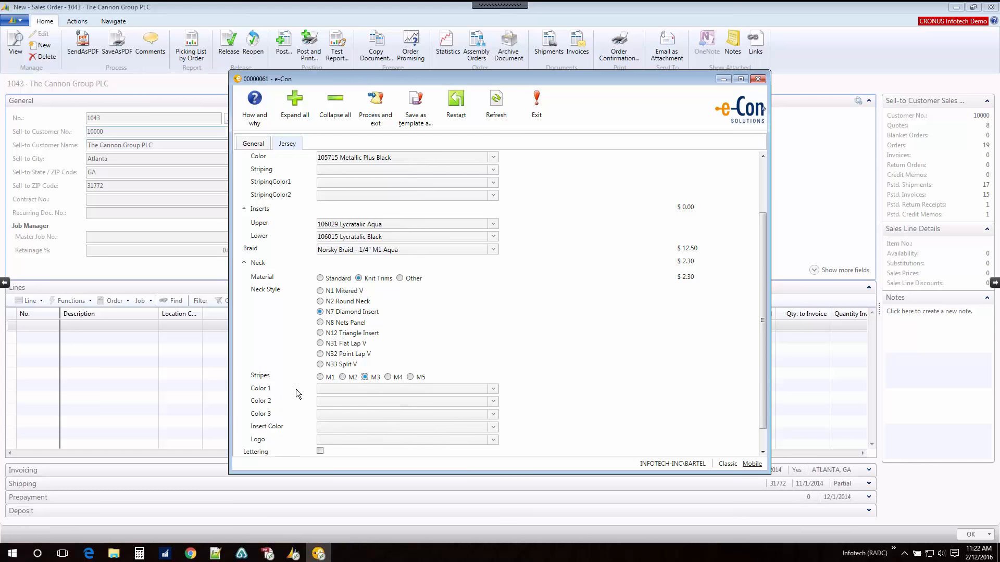
{"action": "left_click", "coordinate": [321, 378]}
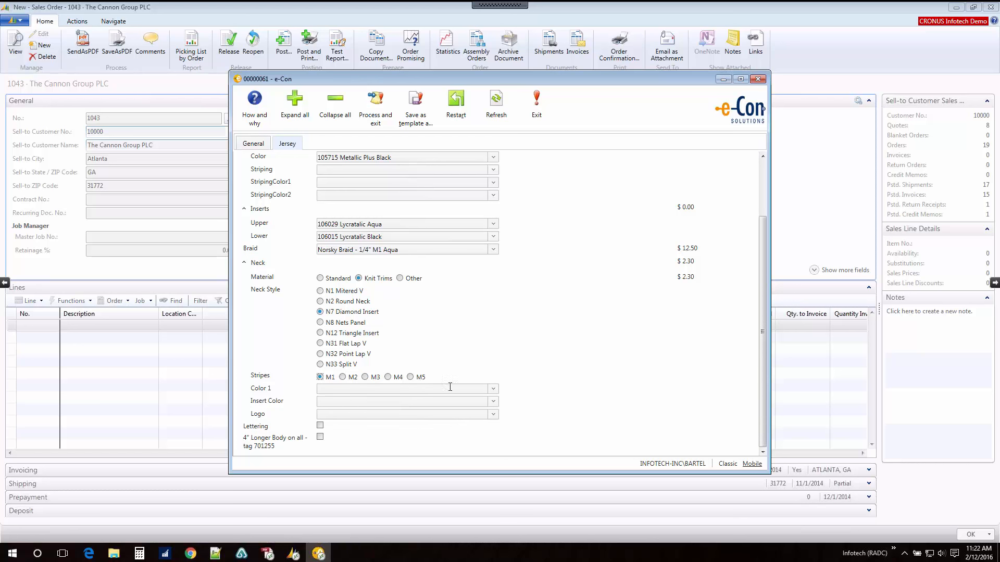
Step: Set the neck's Color 1 to 200027 Aqua and its insert color to 106414 Metallic White, leaving the logo blank
{"action": "left_click", "coordinate": [494, 389]}
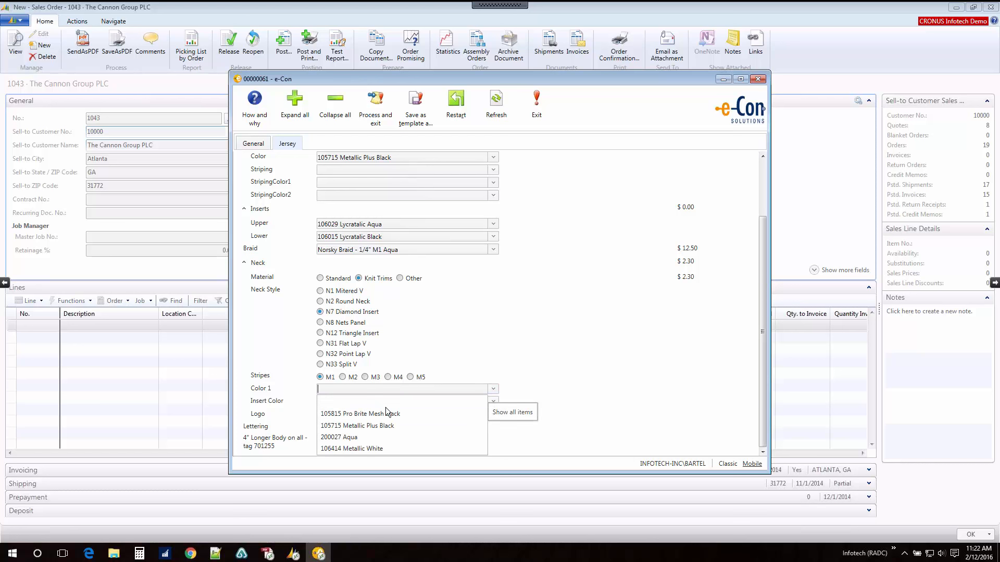
{"action": "left_click", "coordinate": [348, 438]}
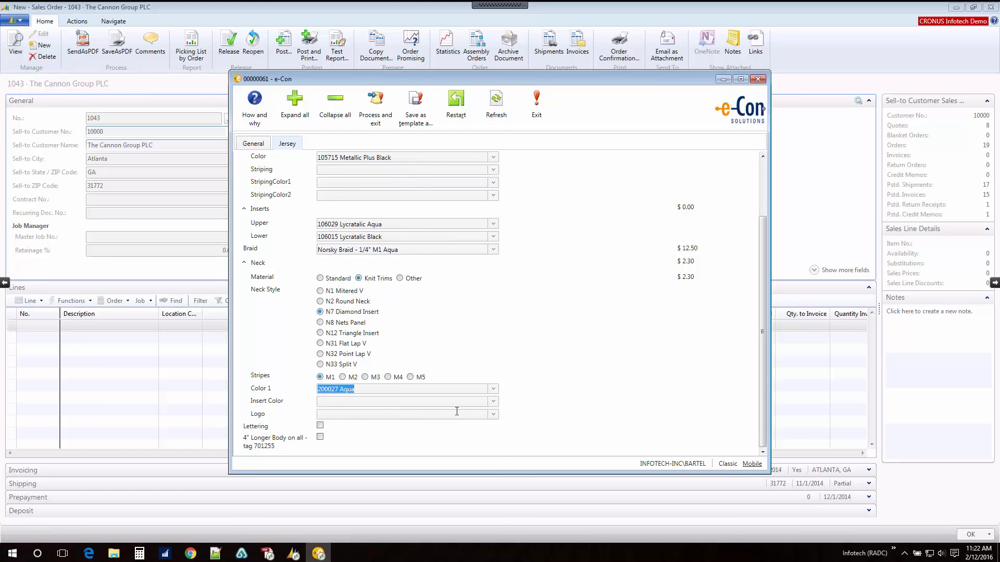
{"action": "left_click", "coordinate": [492, 404]}
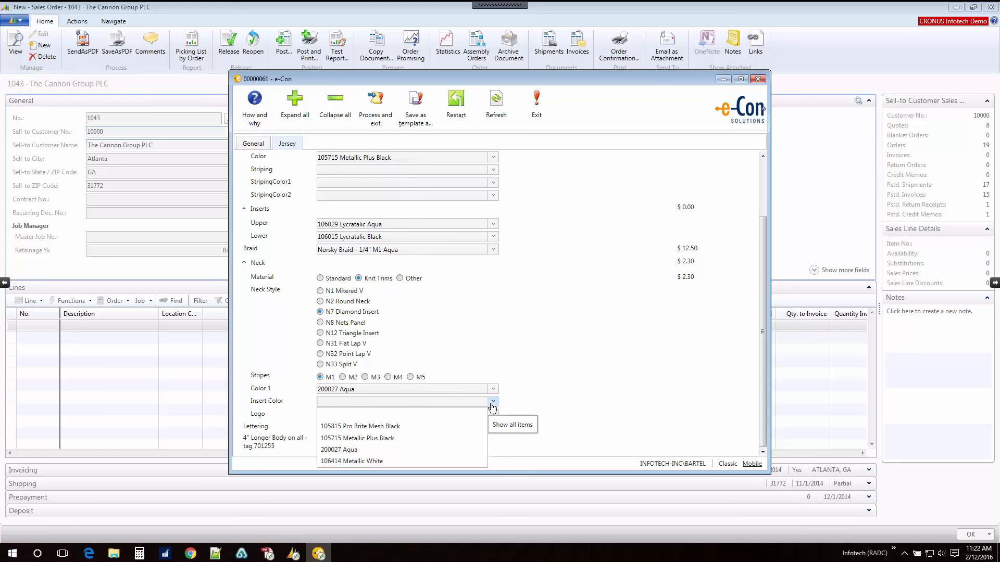
{"action": "left_click", "coordinate": [367, 462]}
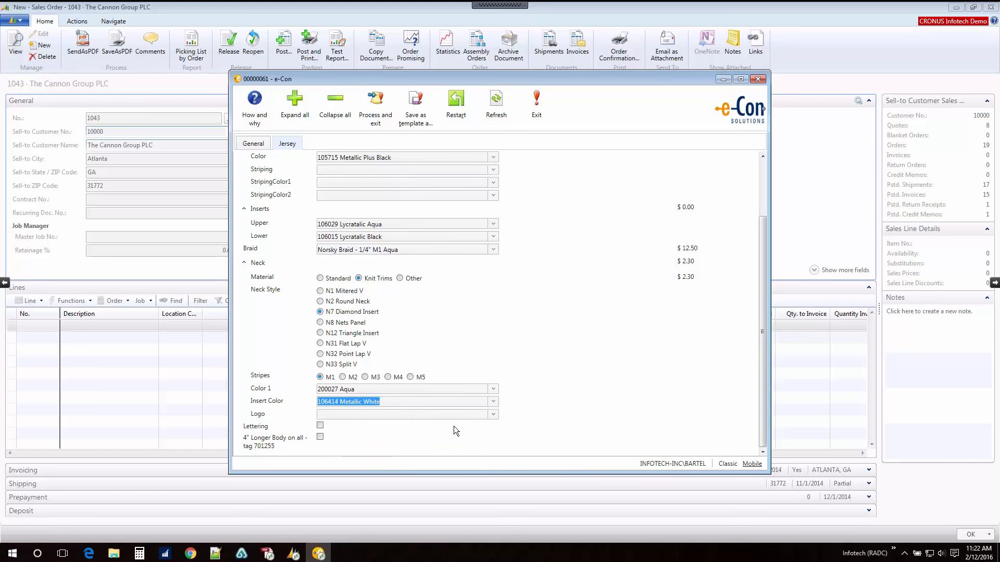
{"action": "left_click", "coordinate": [492, 415]}
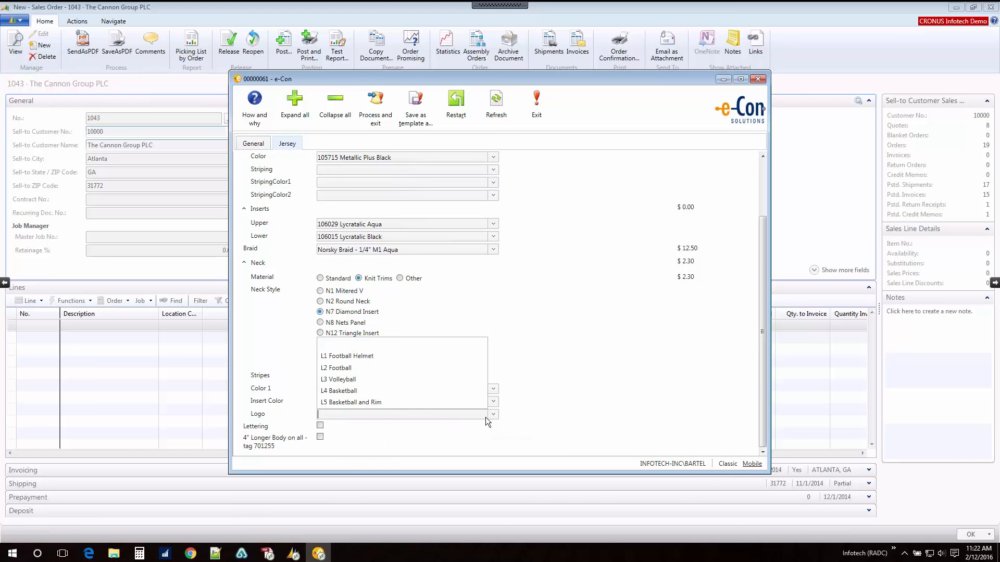
{"action": "left_click", "coordinate": [506, 417]}
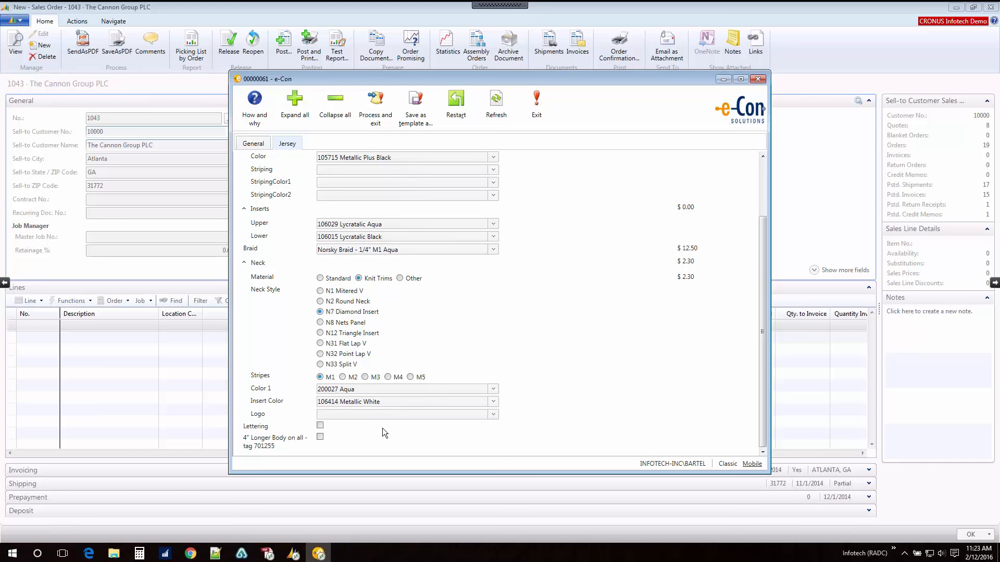
Step: Enable lettering and enter the first line's comment "IMPRINT: LOGO, TWO COLORS, BEST, LARGEST SIZE, AQUE / WHITE"
{"action": "left_click", "coordinate": [320, 426]}
{"action": "left_click", "coordinate": [764, 415]}
{"action": "left_click", "coordinate": [353, 401]}
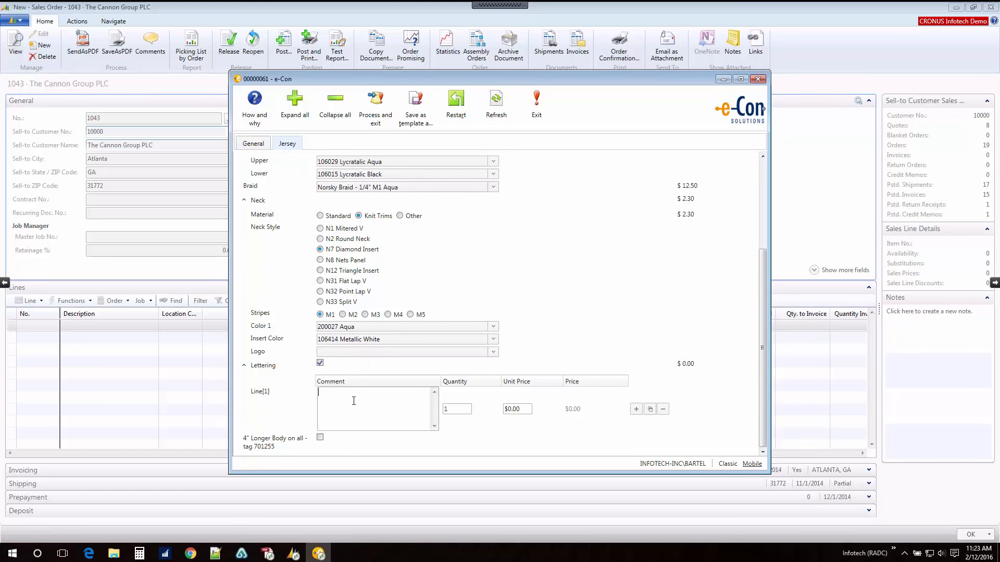
{"action": "key", "text": "alt+Tab"}
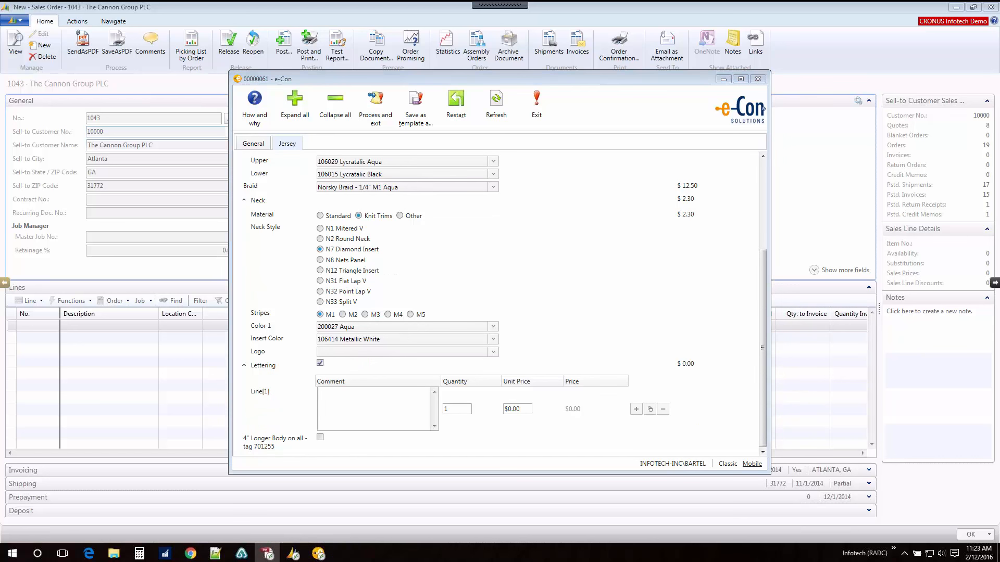
{"action": "key", "text": "alt+Tab"}
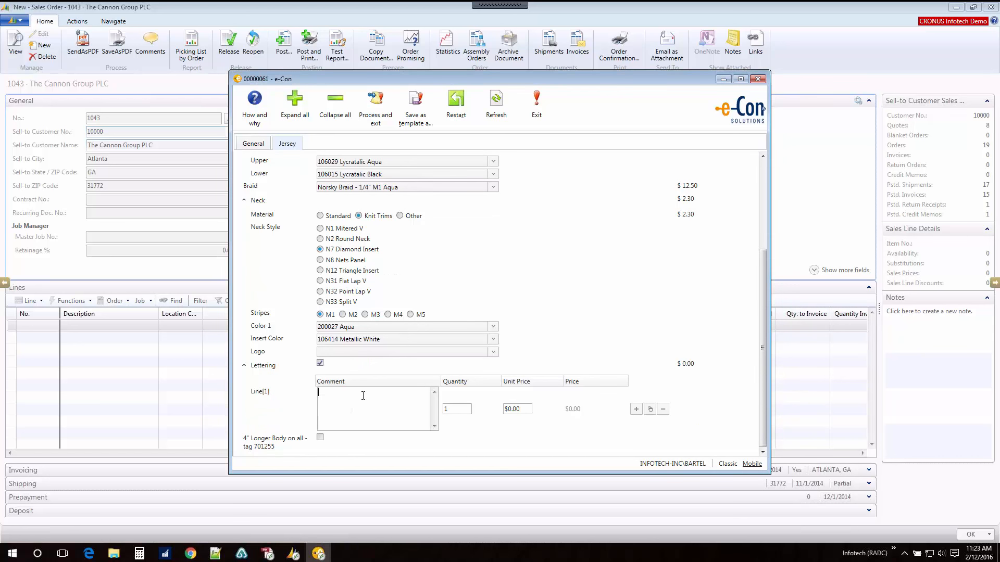
{"action": "type", "text": "IMPRINT: LOGO TWO COLORS."}
{"action": "type", "text": " BEST, LARGE"}
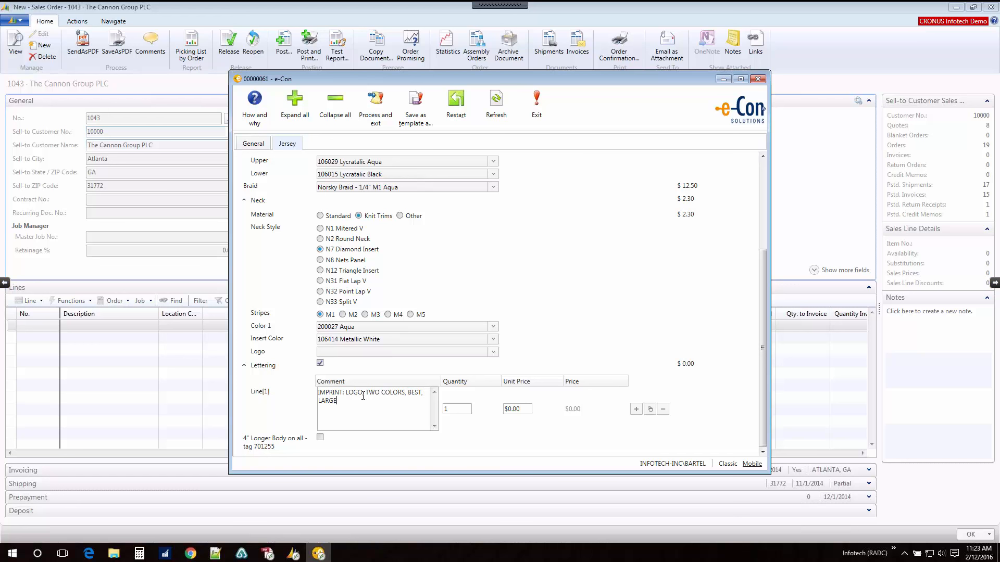
{"action": "type", "text": "ST SIZE, AQUE / WHITE /"}
{"action": "key", "text": "BackSpace"}
{"action": "key", "text": "BackSpace"}
Step: Set the unit price of the logo imprint line to $4.80 and add a second lettering line
{"action": "key", "text": "Tab"}
{"action": "type", "text": "4.8"}
{"action": "key", "text": "Tab"}
{"action": "key", "text": "Return"}
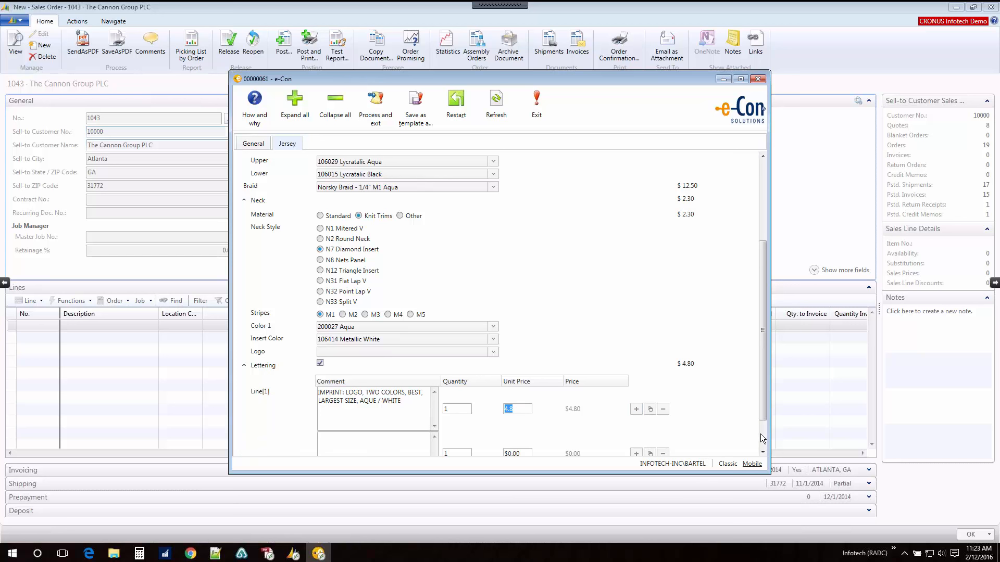
{"action": "left_click", "coordinate": [761, 433]}
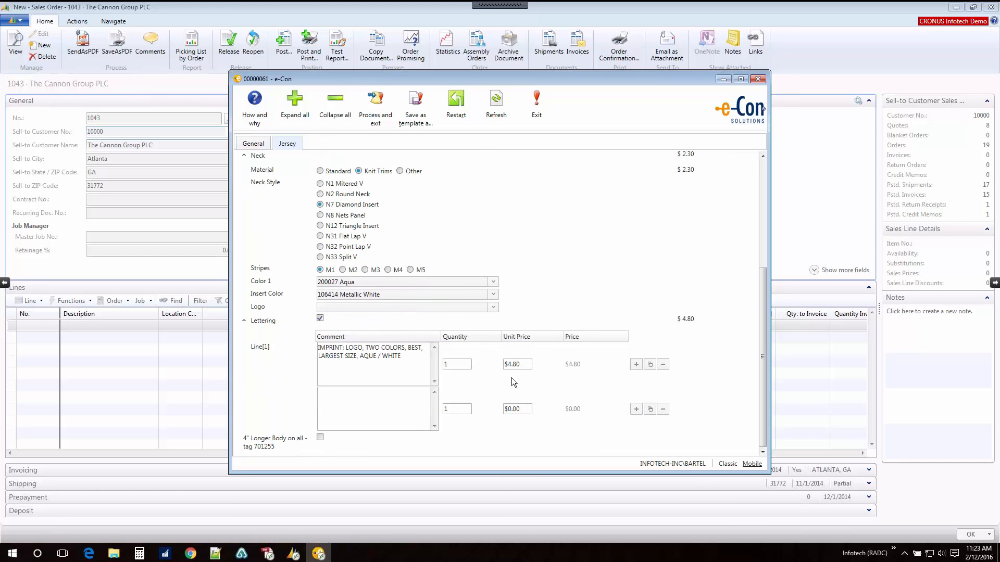
Step: Enter the second lettering comment: IMPRINT: LETTERING, TWO COLOR, 3", WHITE ON AQUA, FANCY BLOCK, "PANTHERS" STRAIGHT ON FRONT BELOW COWL SEAM
{"action": "left_click", "coordinate": [364, 415]}
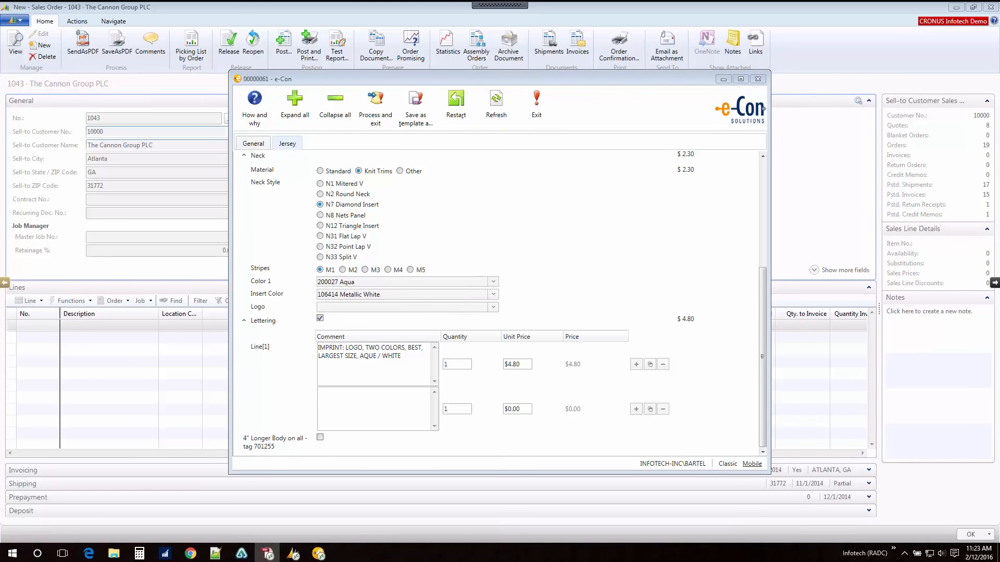
{"action": "left_click", "coordinate": [339, 393]}
{"action": "type", "text": "IMP"}
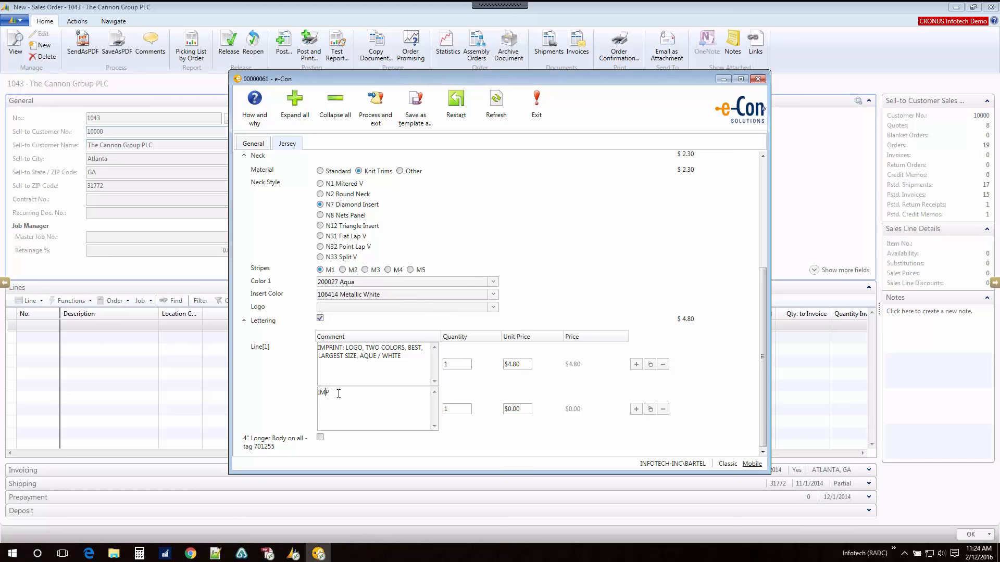
{"action": "type", "text": "RINT: LETTERING, TWO COLOR, 3\", WHITE"}
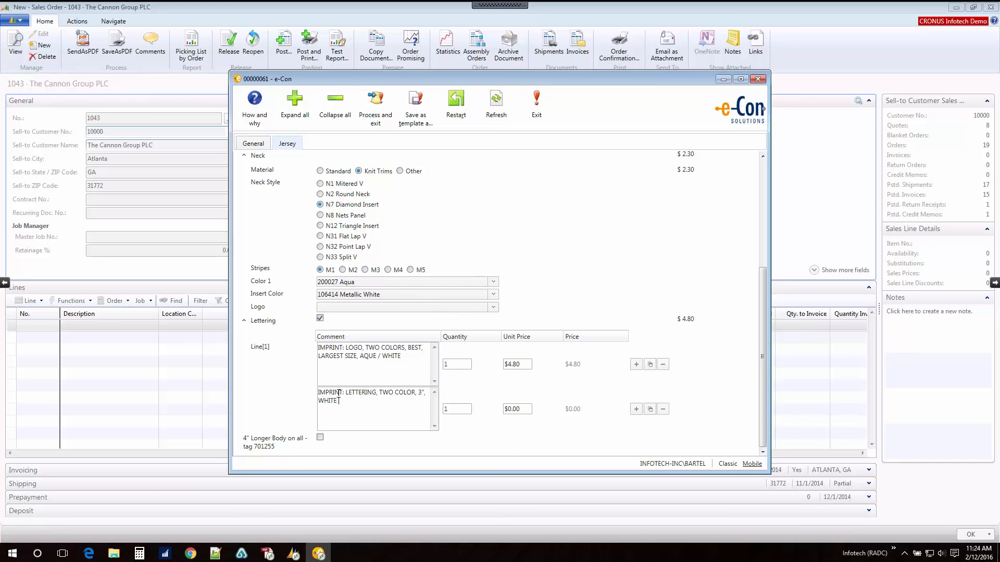
{"action": "type", "text": " ON AQUE"}
{"action": "key", "text": "BackSpace"}
{"action": "type", "text": "A, FR"}
{"action": "key", "text": "BackSpace"}
{"action": "type", "text": "ANCY"}
{"action": "type", "text": " BLOCK"}
{"action": "type", "text": ", \"\""}
{"action": "type", "text": "PANTHER"}
{"action": "type", "text": "S"}
{"action": "type", "text": " STRIGHT ON"}
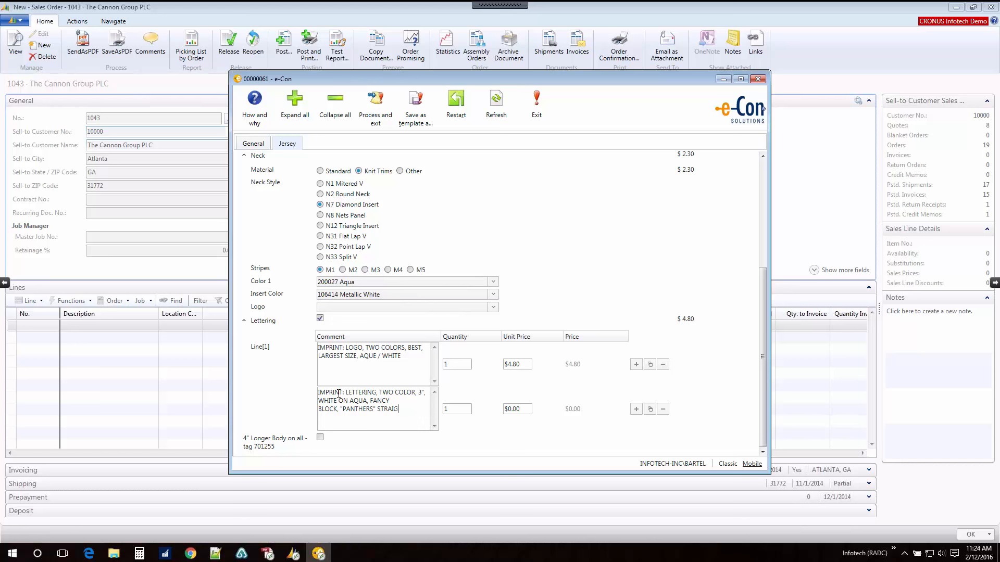
{"action": "type", "text": " FRONT BELOW COWL SEAM"}
Step: Set the unit price of the "PANTHERS" lettering line to $3.20 and add a third lettering line
{"action": "key", "text": "Tab"}
{"action": "key", "text": "Tab"}
{"action": "type", "text": "3.2"}
{"action": "key", "text": "Tab"}
{"action": "left_click", "coordinate": [635, 413]}
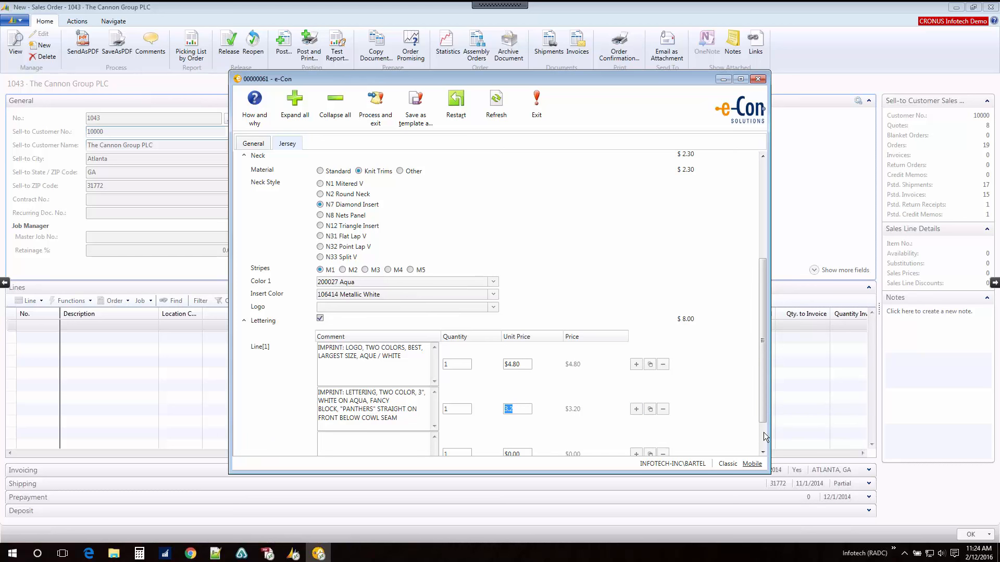
Step: Begin the third lettering comment with "IMPRINT: NUMBERS, TWO COLOR, WHITE ON AQUA, NARROW SHADOW BLOCK"
{"action": "left_click", "coordinate": [351, 449]}
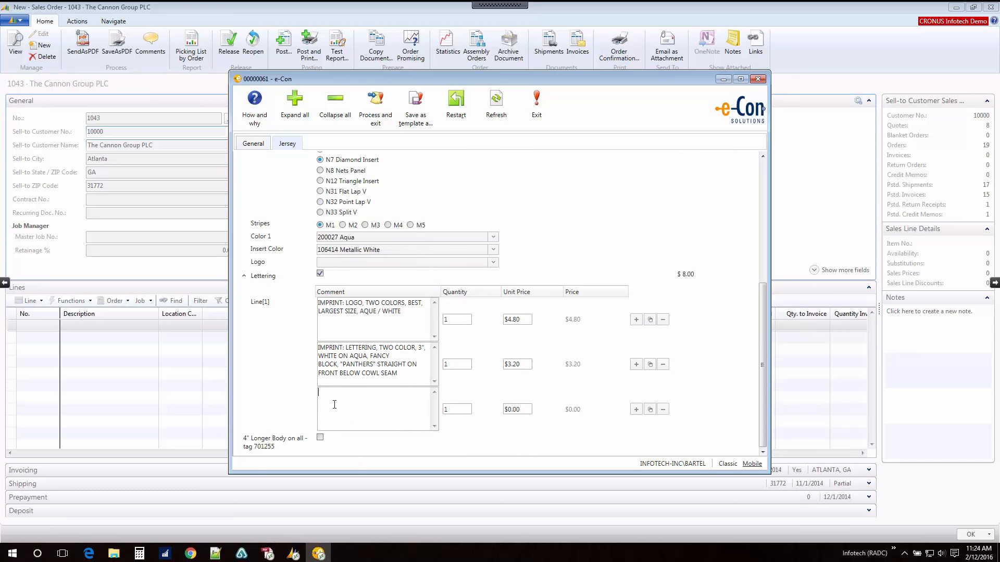
{"action": "type", "text": "IMPRINT: NUMBERS, TWO COLOR, WHITE ON AQUA, NARROW "}
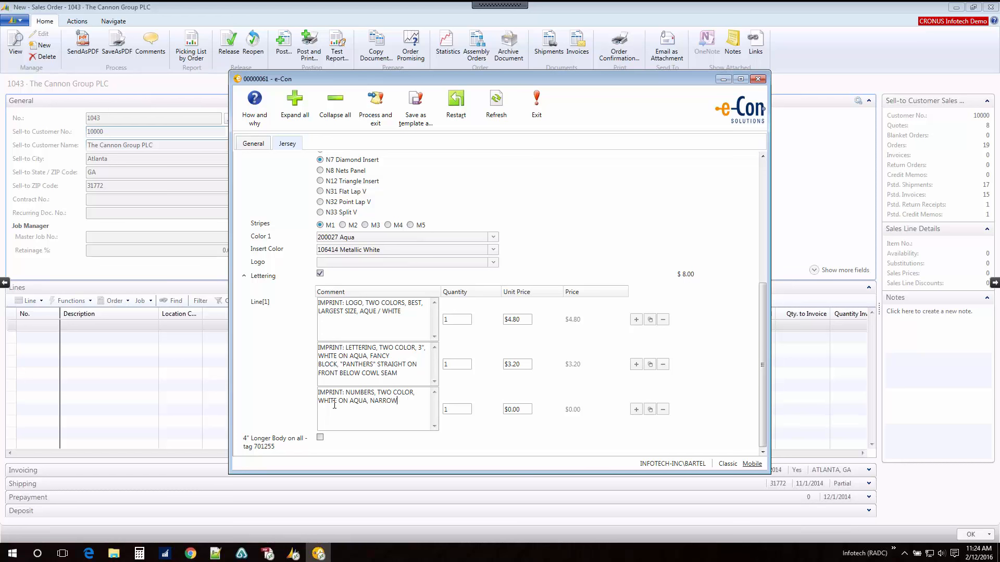
{"action": "type", "text": "SHAO"}
{"action": "type", "text": "OW"}
{"action": "type", "text": " BLOCK"}
{"action": "type", "text": "10"}
{"action": "type", "text": "\" FRONT"}
{"action": "type", "text": " - BELOW LET"}
Step: Add the number placements to the third comment on separate lines: 10" FRONT - BELOW LETTERING, 12" BACK, 4" TV - ON COWL
{"action": "type", "text": "ING"}
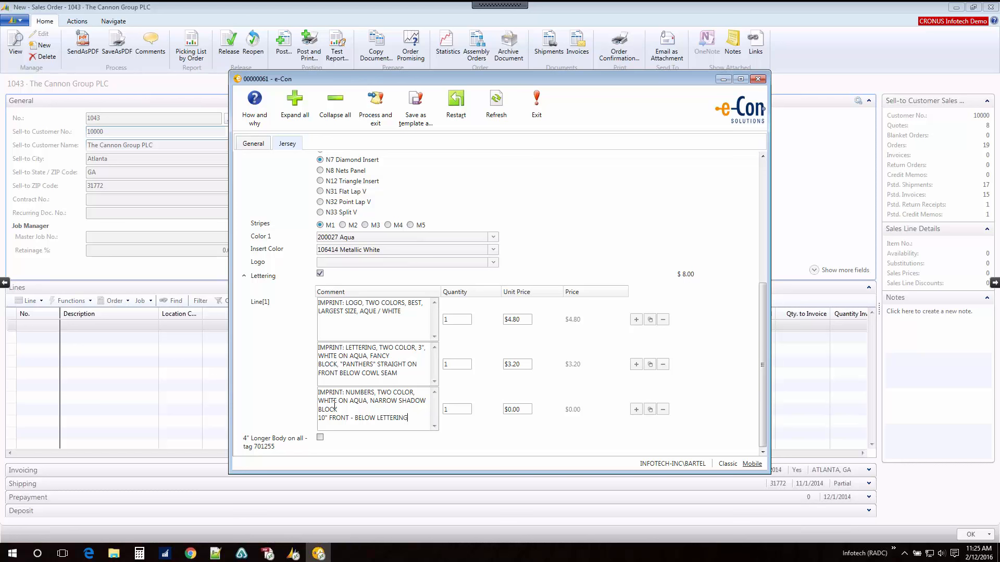
{"action": "key", "text": "Return"}
{"action": "type", "text": "12\" BACK"}
{"action": "key", "text": "Return"}
{"action": "type", "text": "4\" T"}
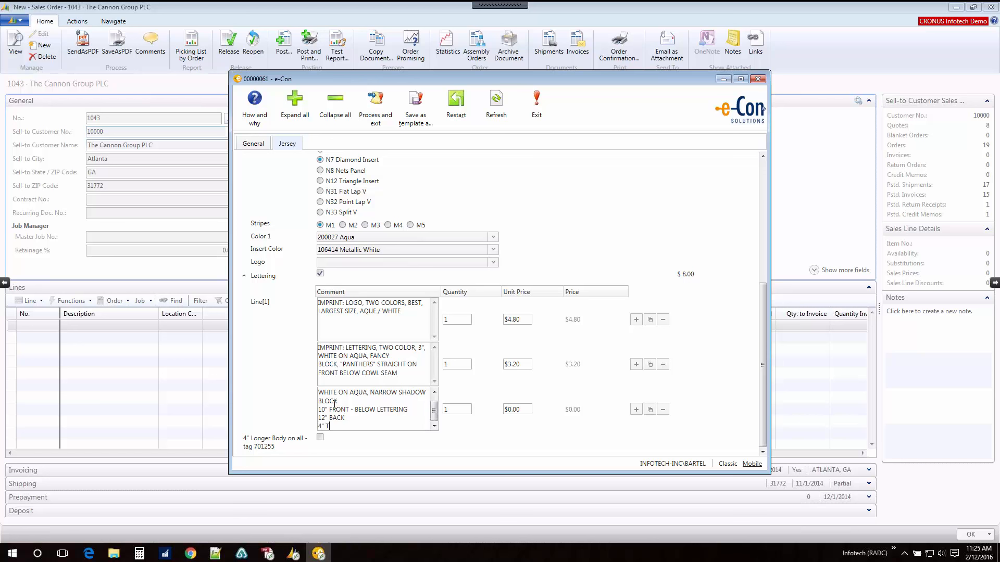
{"action": "type", "text": "V - ON COWL"}
Step: Set the unit price of the numbers imprint line to $23.50
{"action": "key", "text": "Tab"}
{"action": "key", "text": "Tab"}
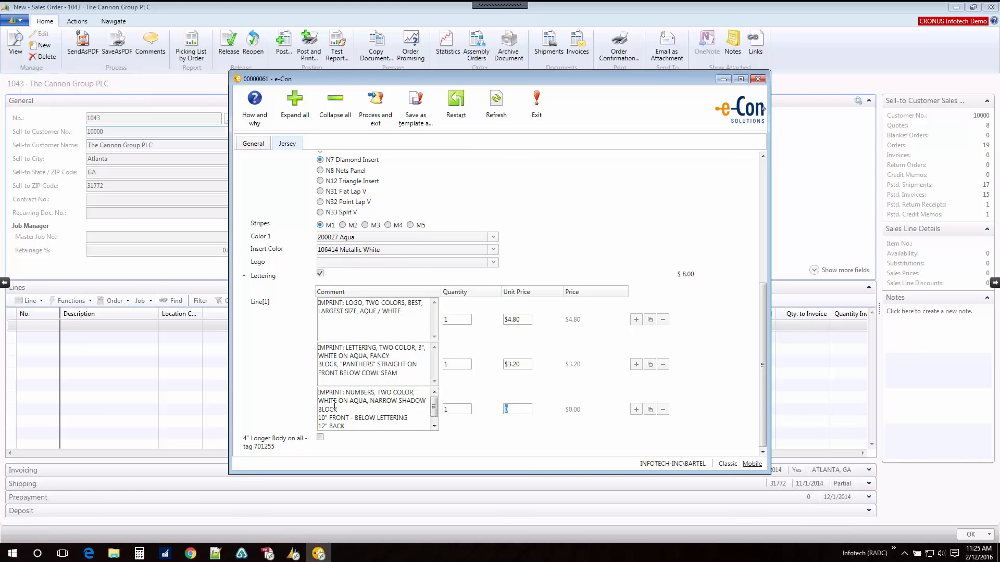
{"action": "type", "text": "23.5"}
{"action": "key", "text": "Tab"}
{"action": "key", "text": "shift+Tab"}
Step: Enable the option 4" Longer Body on all - tag 701255 and process the finished configuration into the sales order
{"action": "left_click", "coordinate": [320, 437]}
{"action": "left_click_drag", "start_coordinate": [760, 305], "coordinate": [758, 183]}
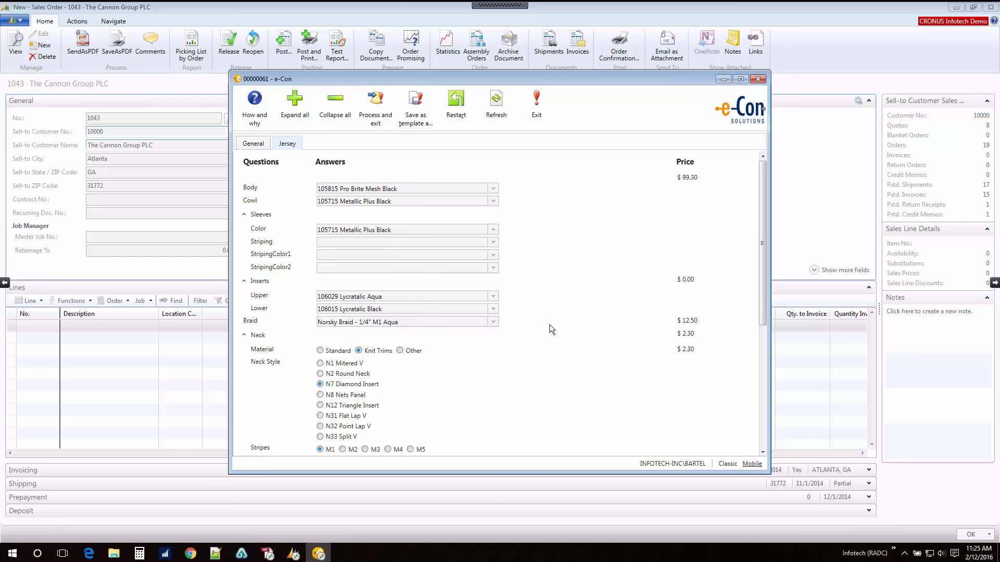
{"action": "left_click", "coordinate": [376, 114]}
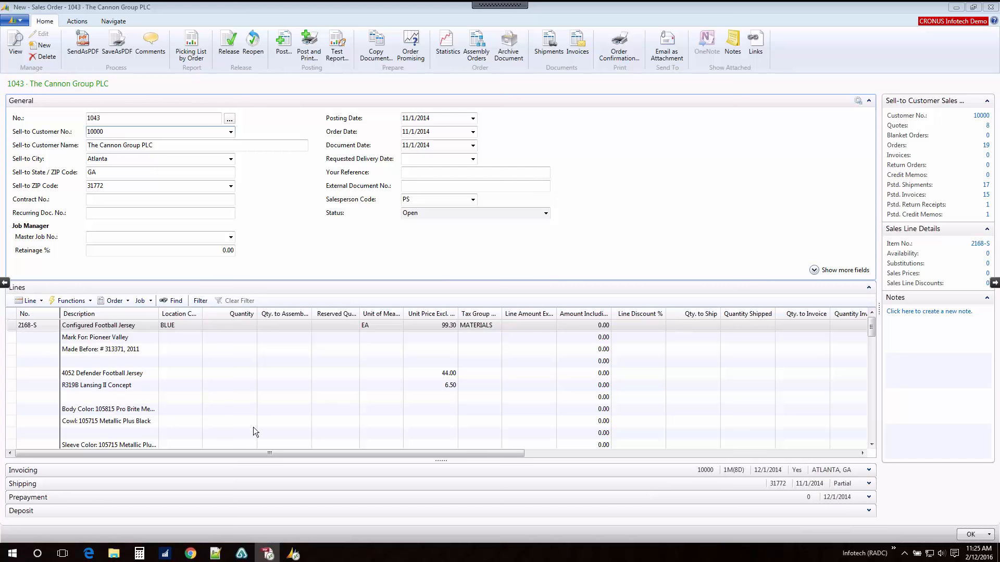
Step: Set the quantity of the Configured Football Jersey sales line to 1
{"action": "left_click", "coordinate": [243, 328]}
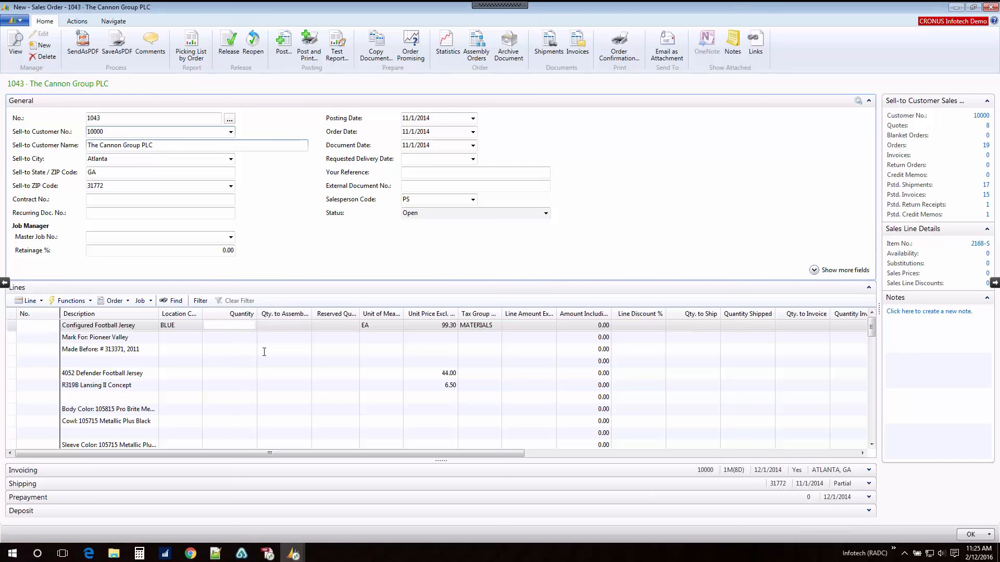
{"action": "type", "text": "1"}
{"action": "key", "text": "Tab"}
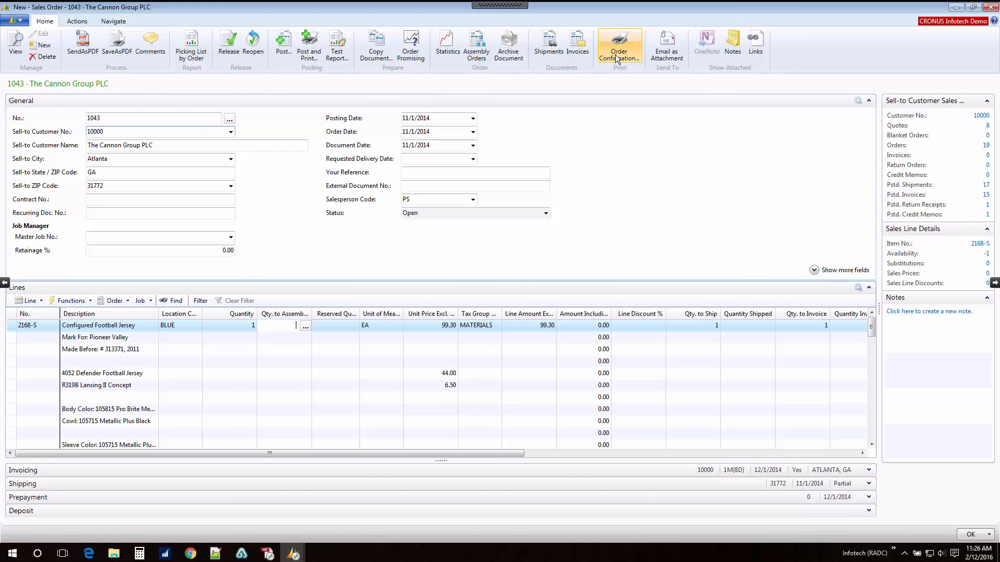
Step: Review the jersey configuration, lettering lines and order totals in a print preview of the order confirmation at 150% zoom
{"action": "left_click", "coordinate": [619, 69]}
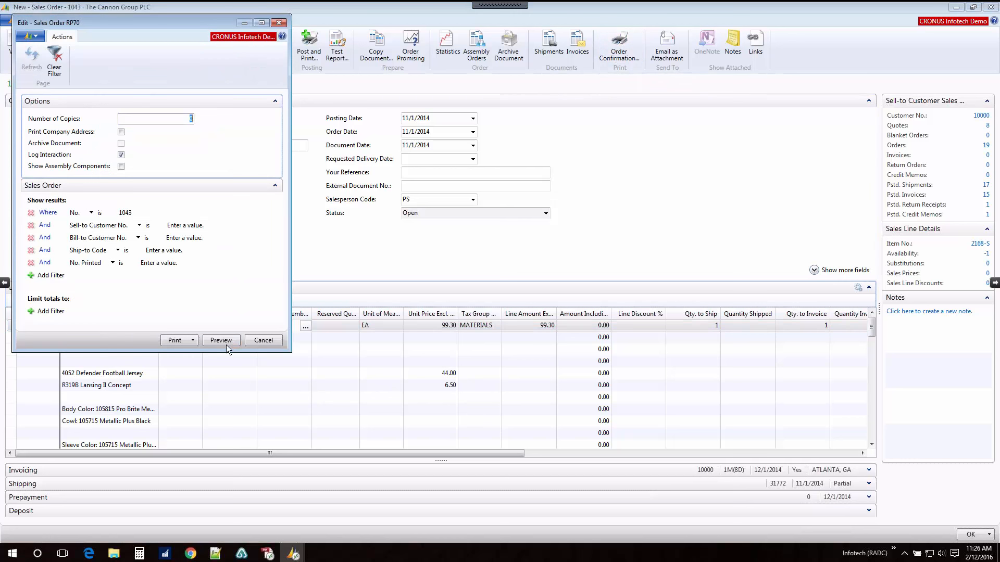
{"action": "left_click", "coordinate": [223, 341]}
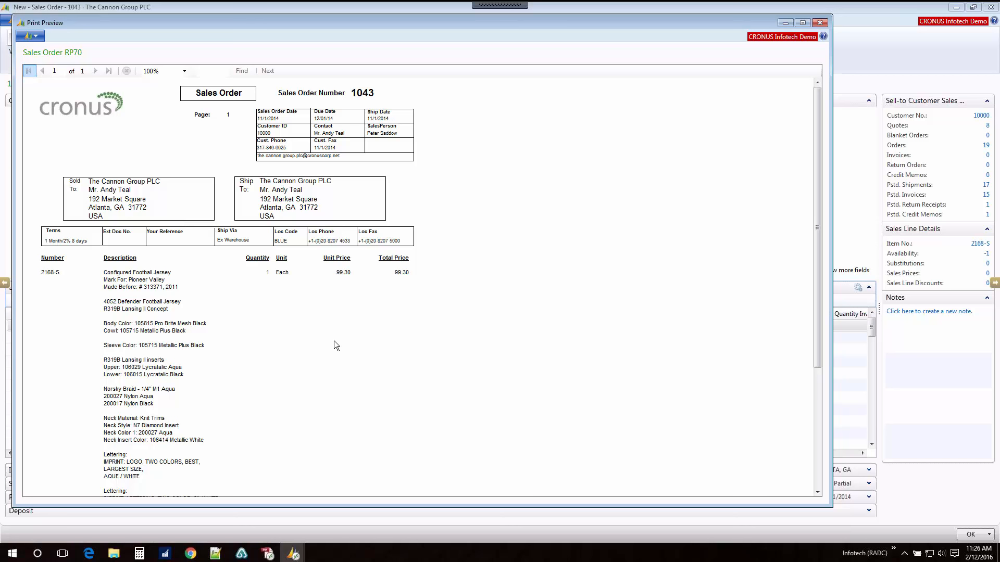
{"action": "scroll", "coordinate": [263, 345], "scroll_direction": "down", "scroll_amount": 5}
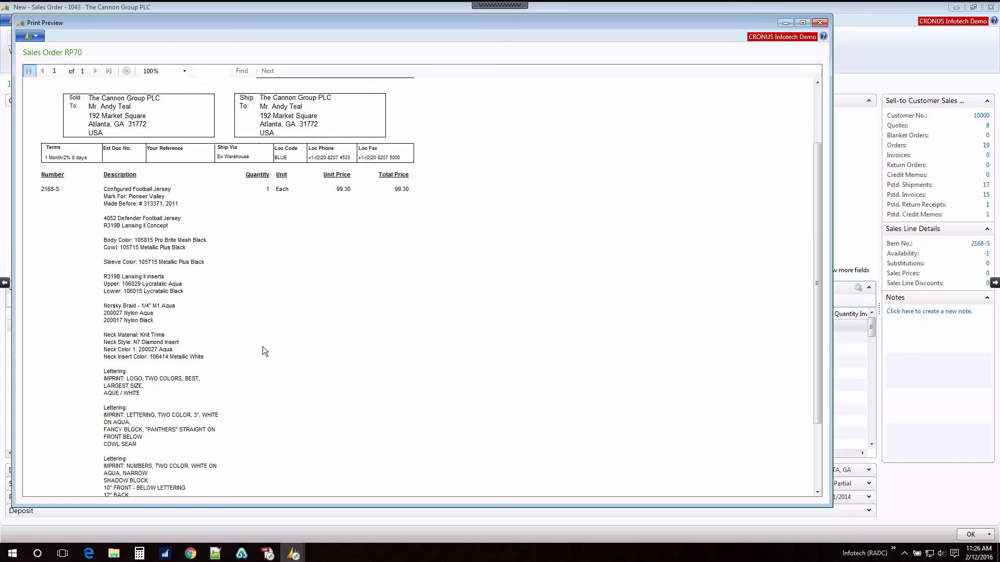
{"action": "left_click", "coordinate": [185, 71]}
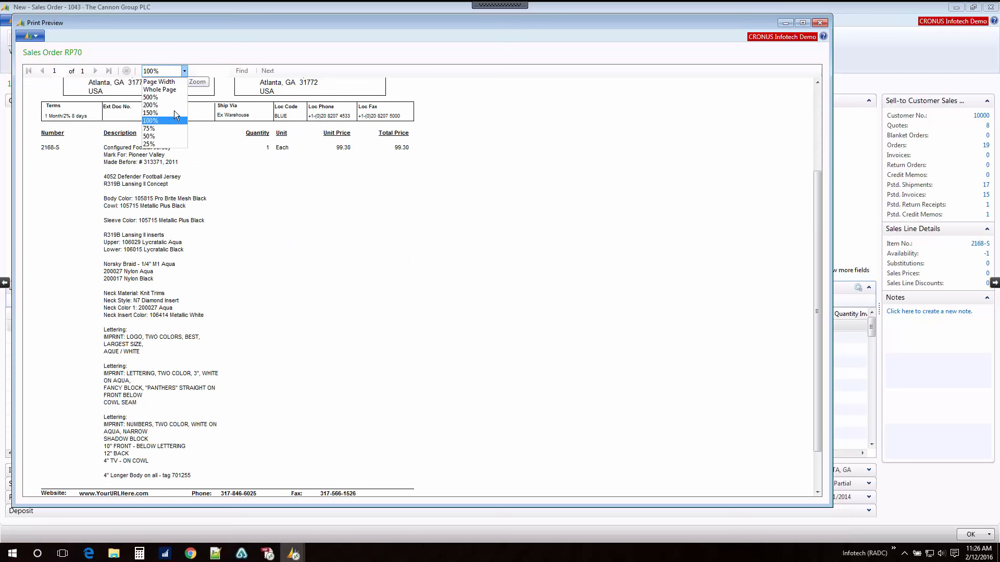
{"action": "left_click", "coordinate": [160, 113]}
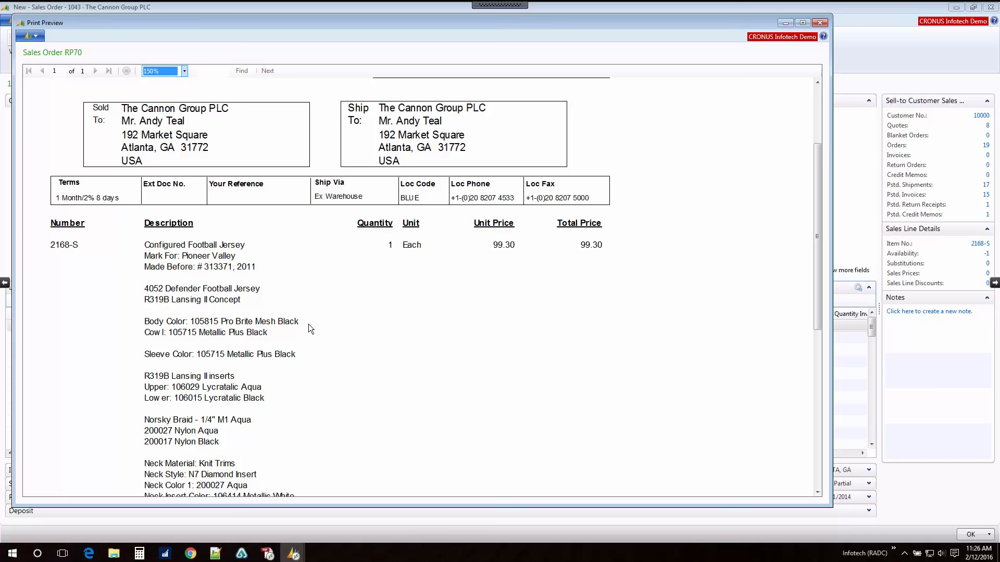
{"action": "scroll", "coordinate": [306, 329], "scroll_direction": "down", "scroll_amount": 3}
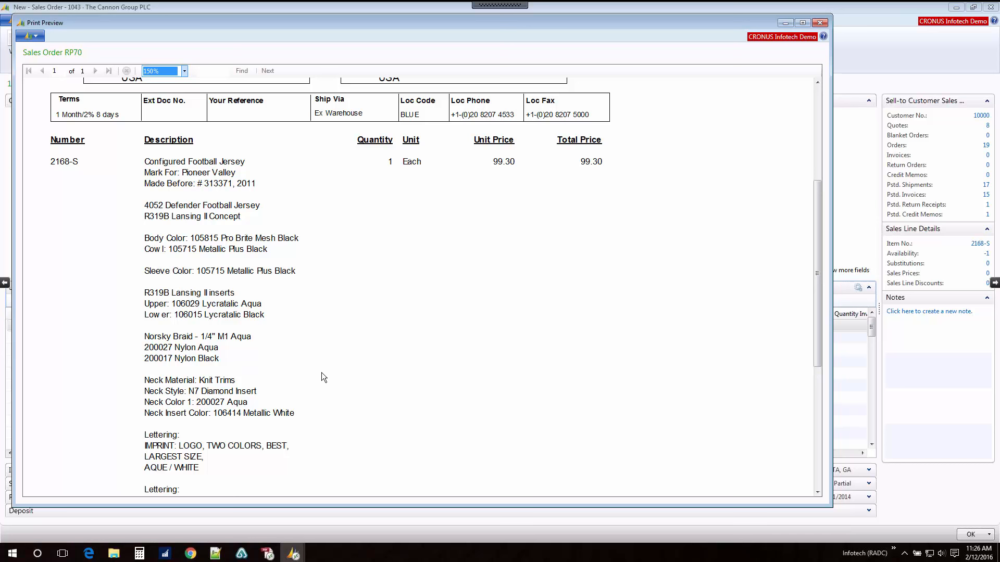
{"action": "scroll", "coordinate": [324, 373], "scroll_direction": "down", "scroll_amount": 5}
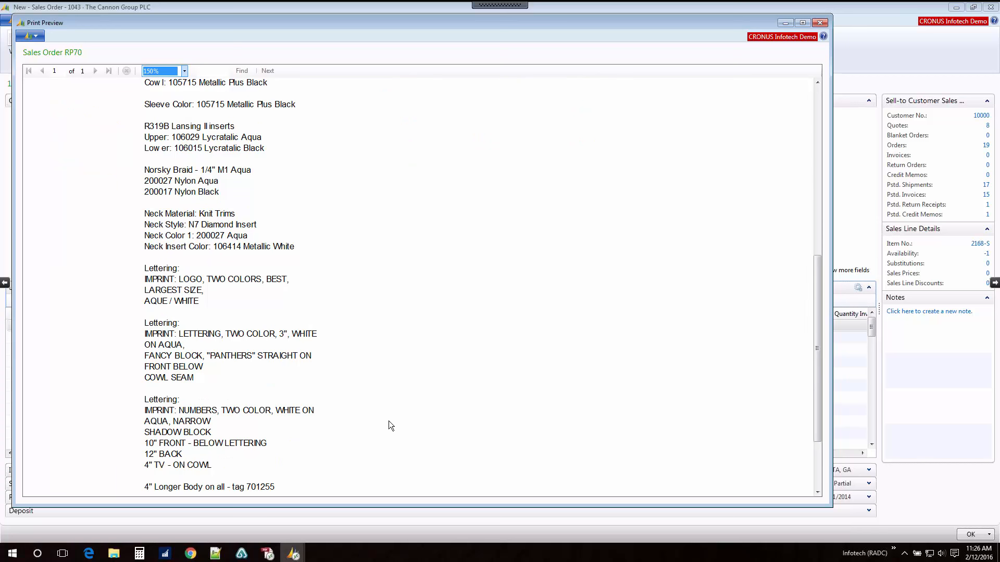
{"action": "scroll", "coordinate": [389, 424], "scroll_direction": "down", "scroll_amount": 3}
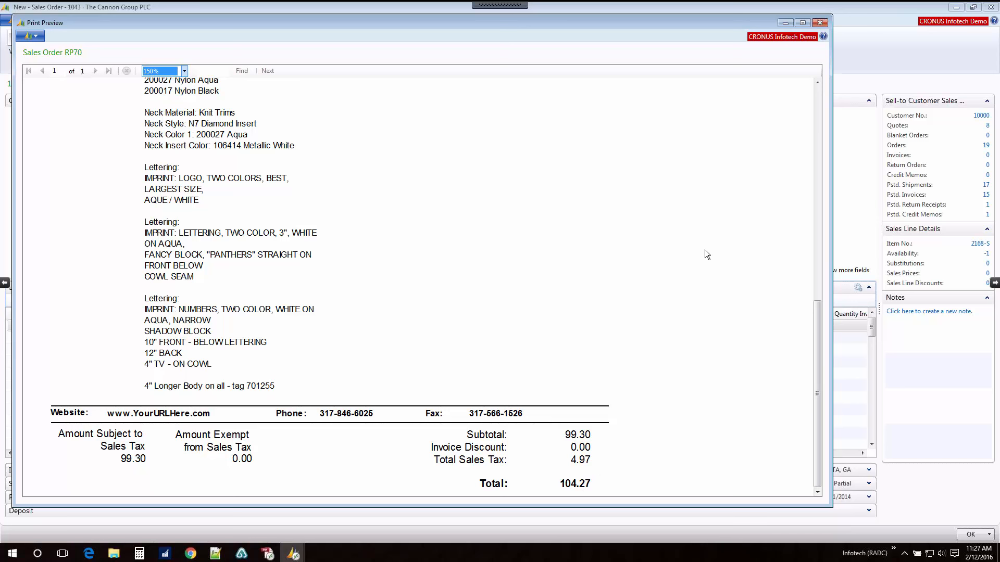
{"action": "scroll", "coordinate": [706, 250], "scroll_direction": "up", "scroll_amount": 3}
{"action": "scroll", "coordinate": [705, 251], "scroll_direction": "down", "scroll_amount": 3}
{"action": "left_click", "coordinate": [817, 24]}
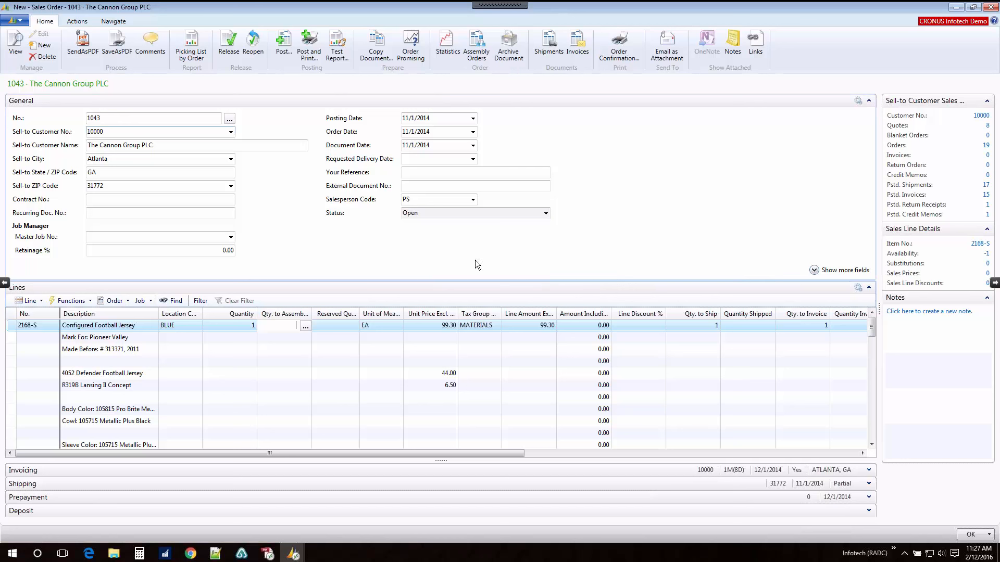
Step: Create a new sales order, copy the preselected existing order for The Cannon Group PLC into it including the header, and accept the overdue balance
{"action": "left_click", "coordinate": [45, 49]}
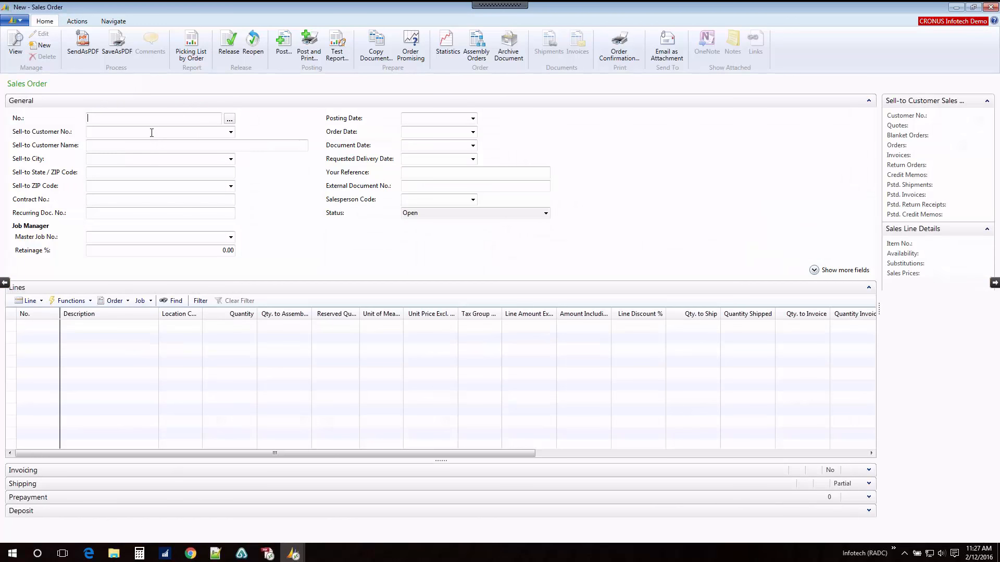
{"action": "left_click", "coordinate": [149, 133]}
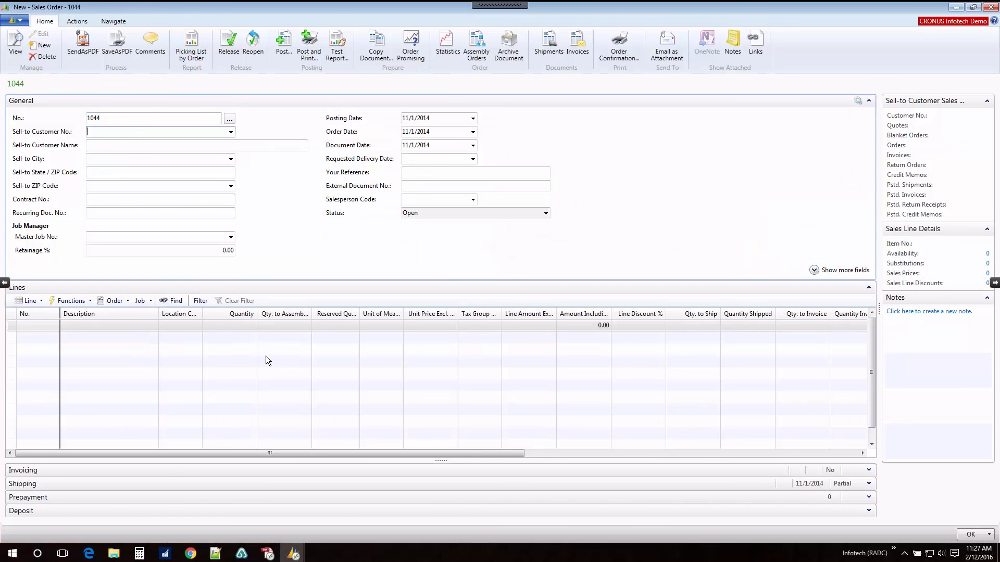
{"action": "left_click", "coordinate": [374, 50]}
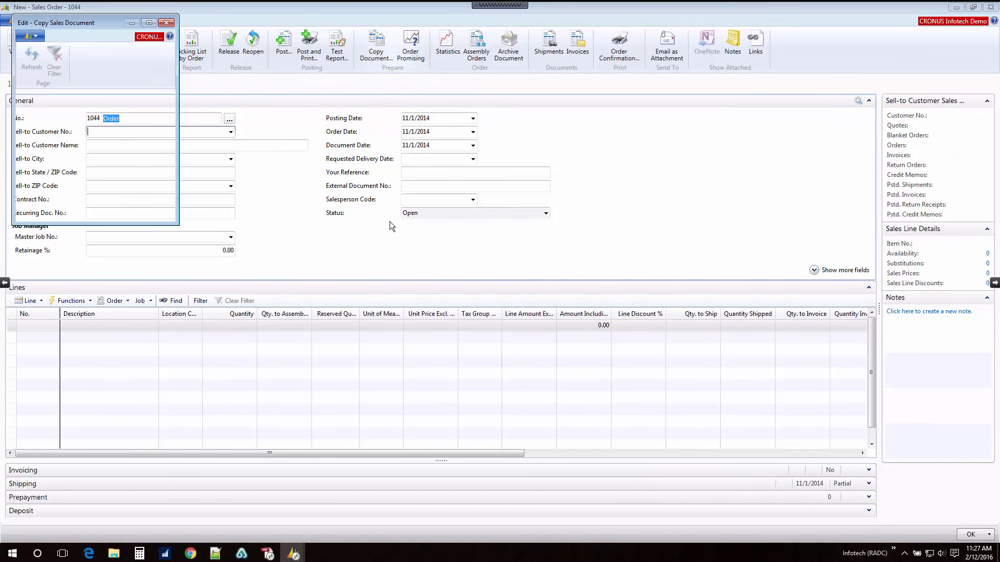
{"action": "left_click", "coordinate": [162, 120]}
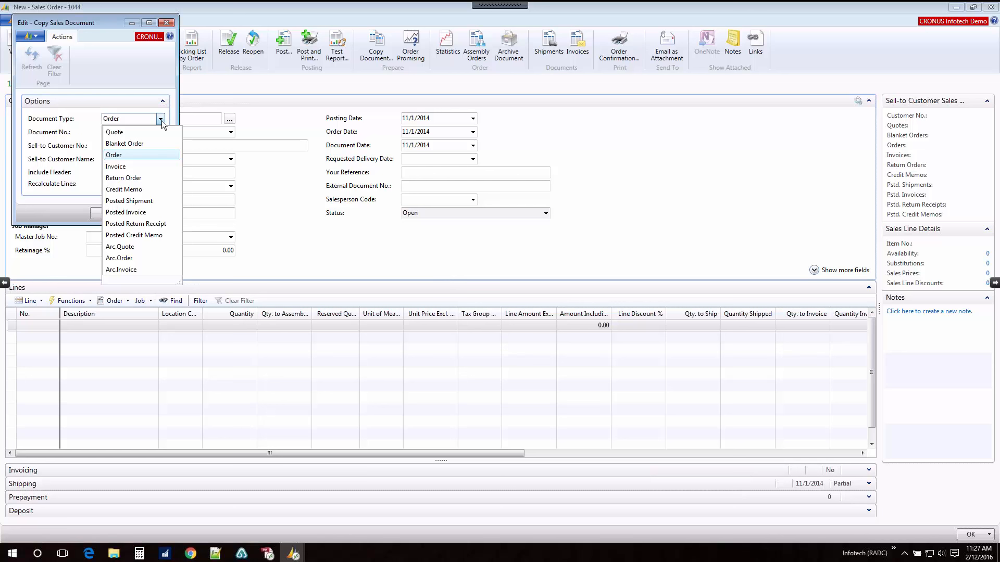
{"action": "left_click", "coordinate": [117, 155]}
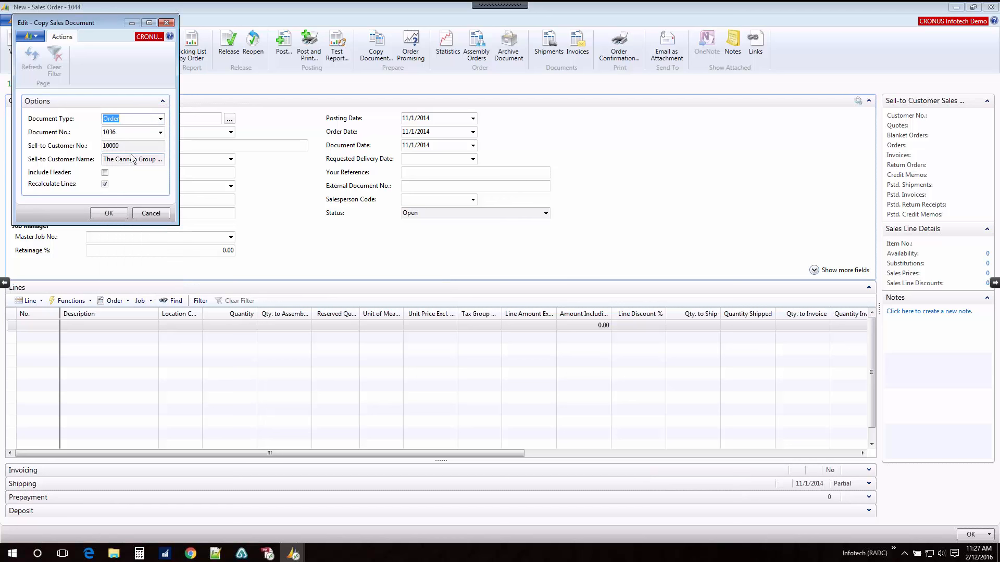
{"action": "left_click", "coordinate": [160, 133]}
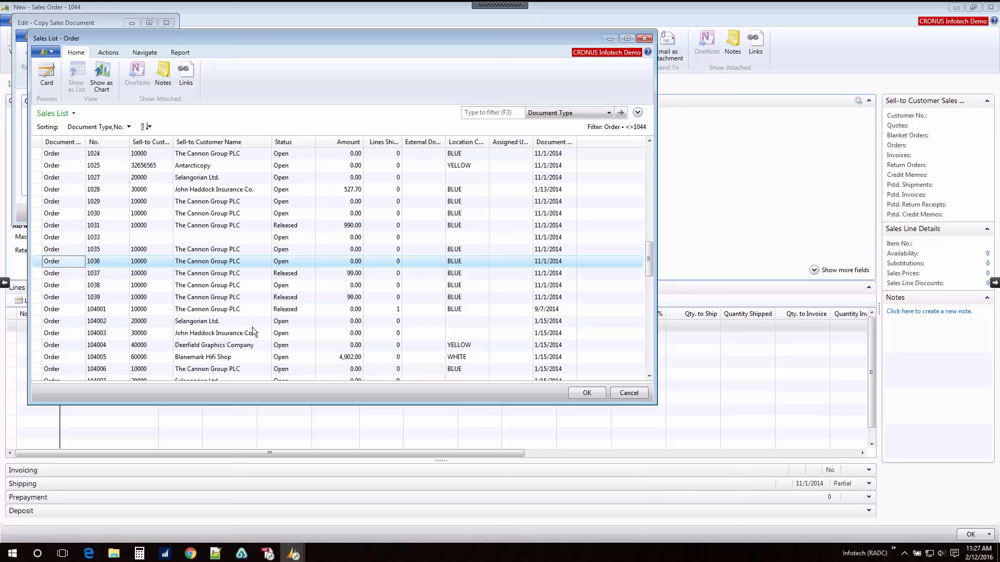
{"action": "left_click", "coordinate": [600, 393]}
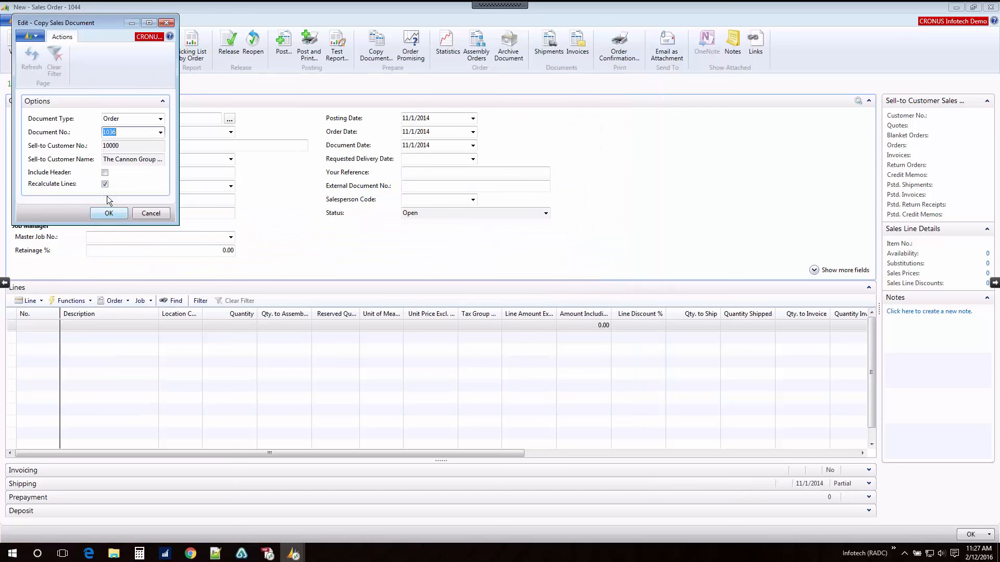
{"action": "left_click", "coordinate": [105, 173]}
{"action": "left_click", "coordinate": [120, 214]}
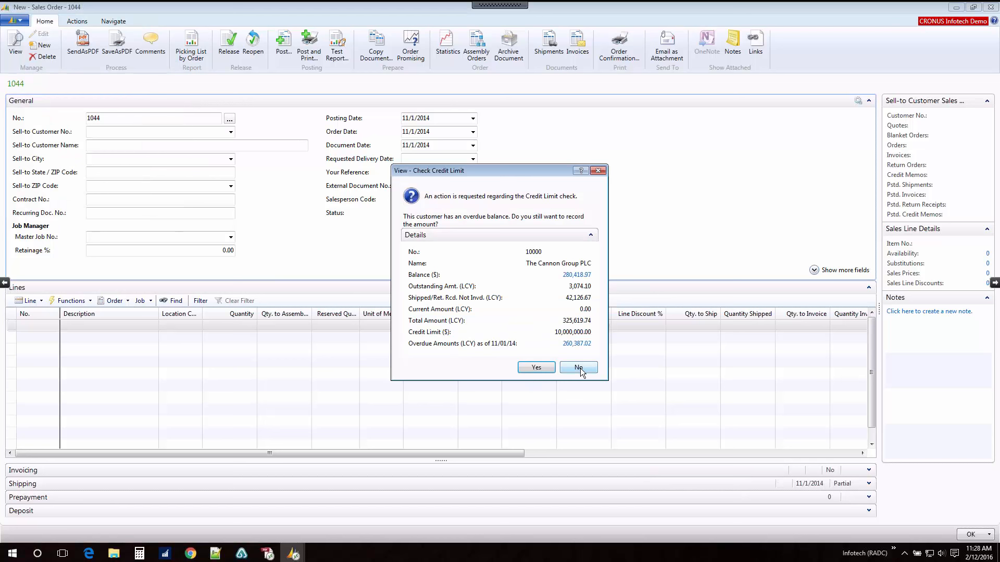
{"action": "left_click", "coordinate": [543, 367]}
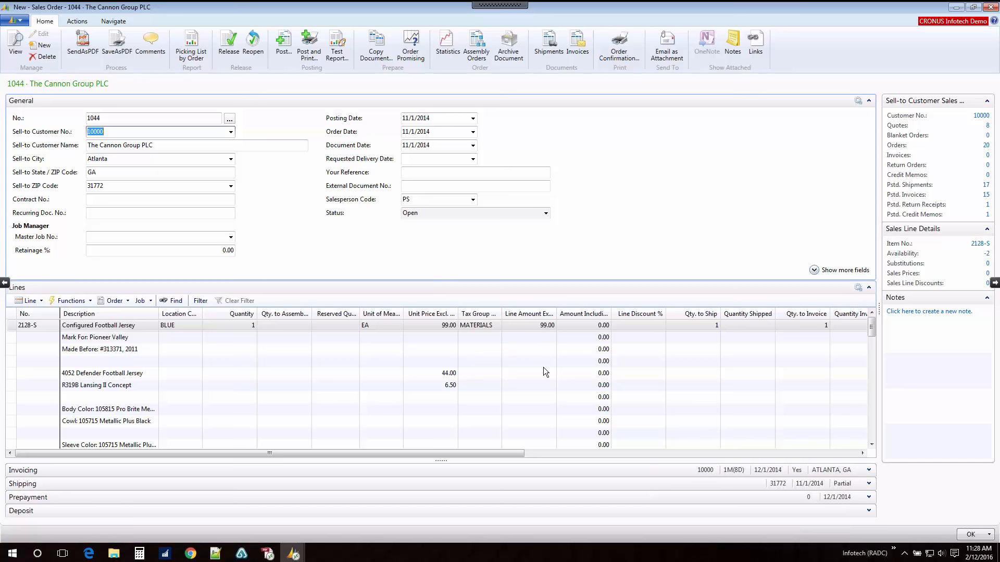
Step: Reopen the e-Con configuration of the Configured Football Jersey line on the copied sales order for reconfiguration
{"action": "left_click", "coordinate": [78, 301]}
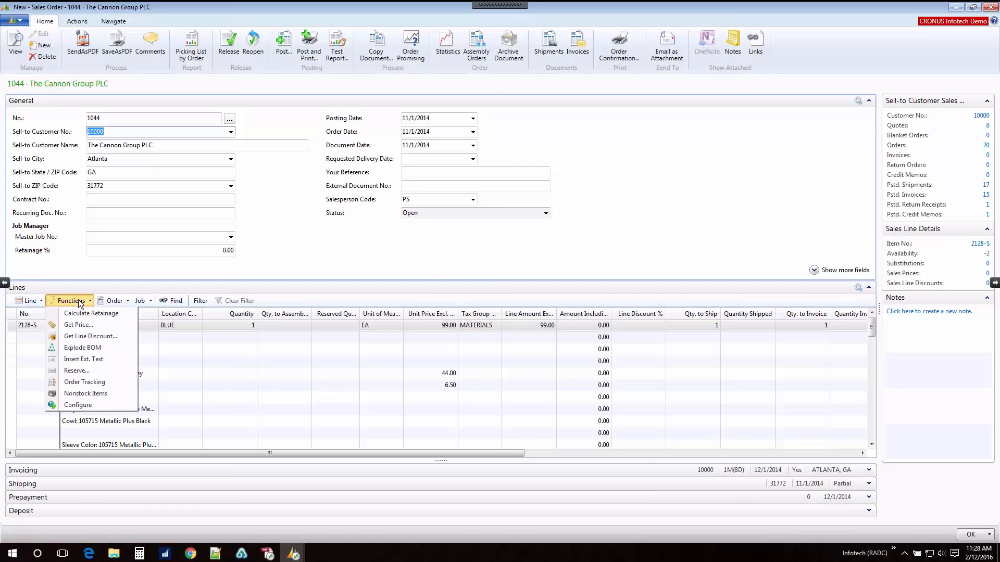
{"action": "left_click", "coordinate": [87, 406]}
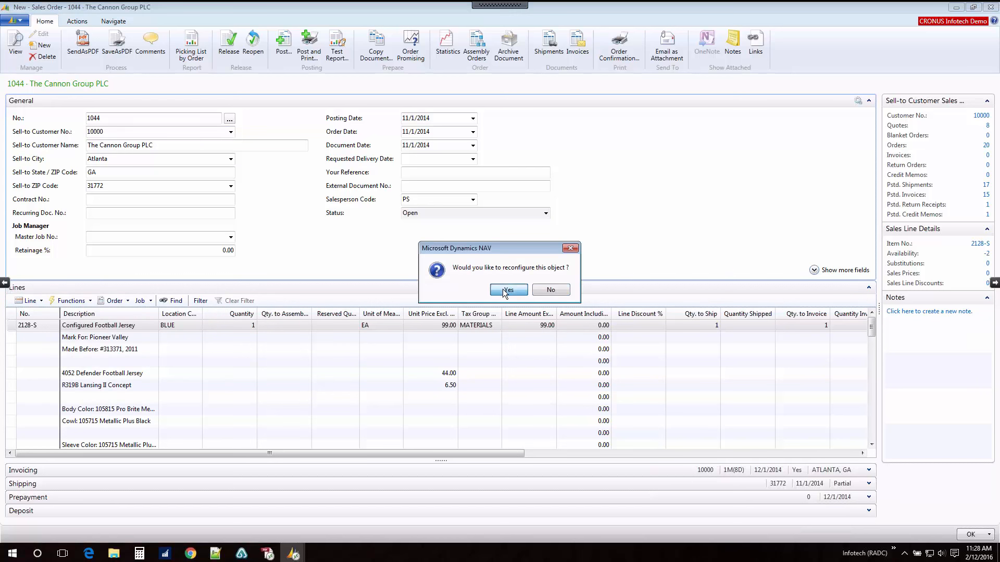
{"action": "left_click", "coordinate": [503, 289]}
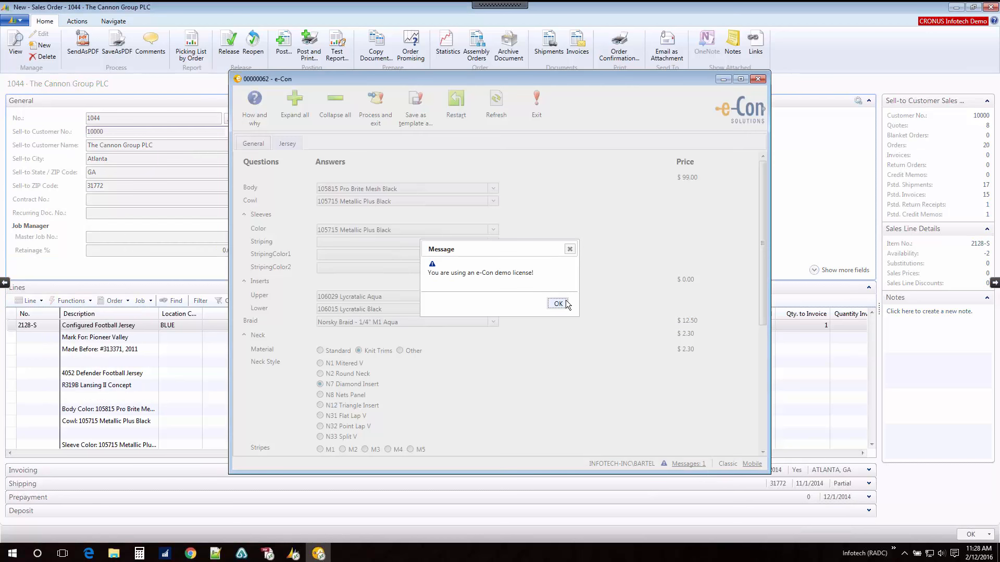
{"action": "left_click", "coordinate": [560, 306]}
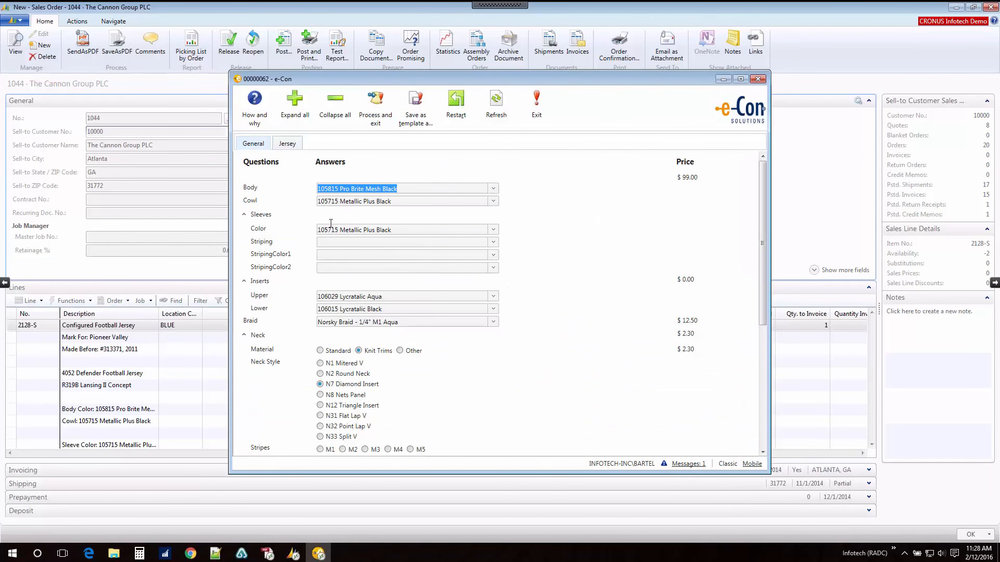
Step: Append "i" to the Mark For answer in the general jersey questions and process the configuration back into the sales order
{"action": "left_click", "coordinate": [362, 189]}
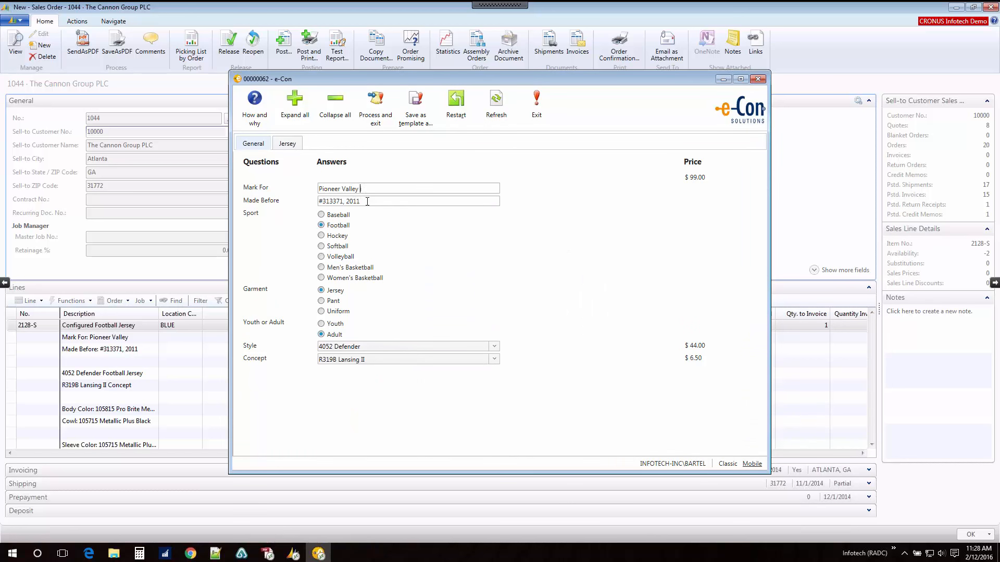
{"action": "type", "text": "ii"}
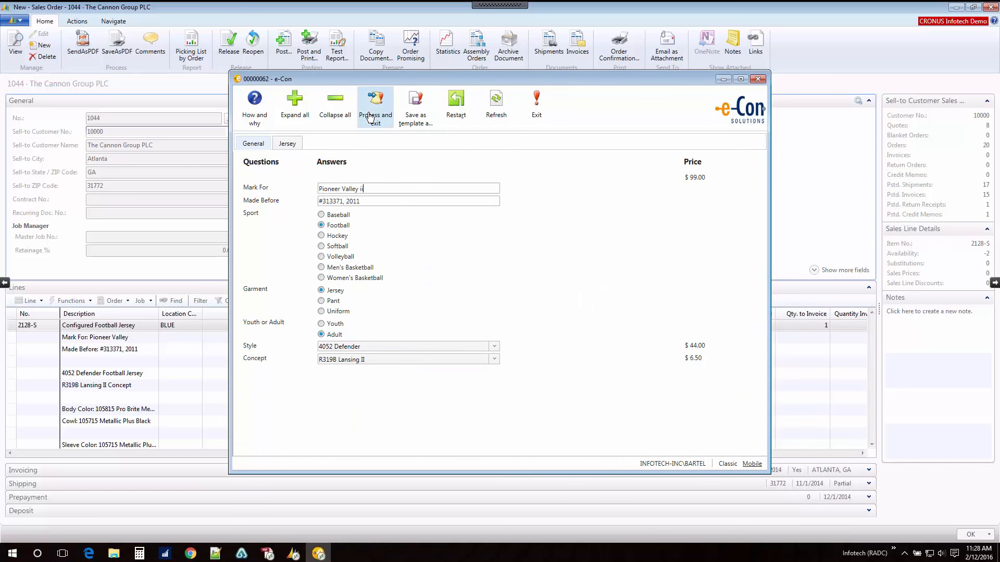
{"action": "left_click", "coordinate": [370, 102]}
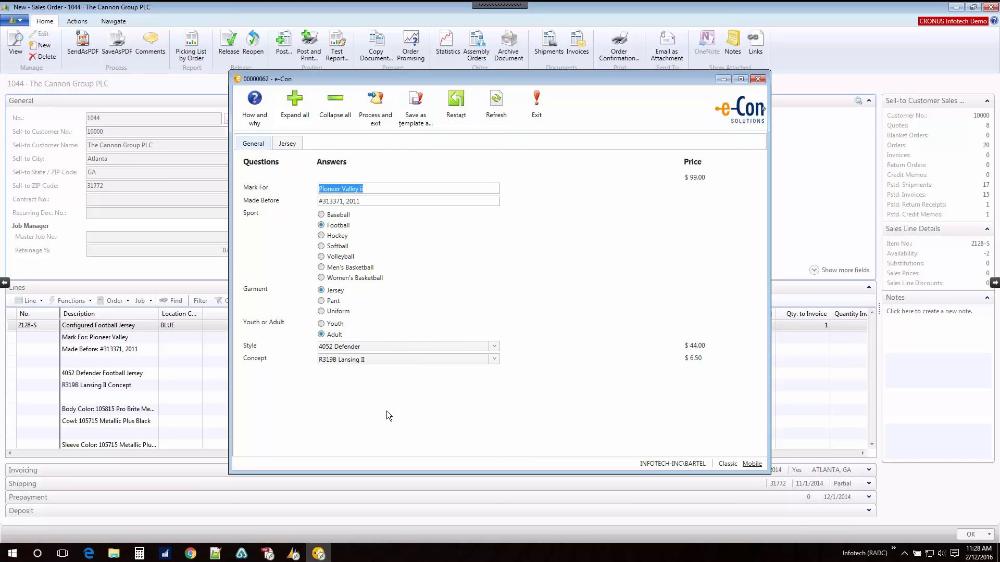
{"action": "left_click", "coordinate": [382, 107]}
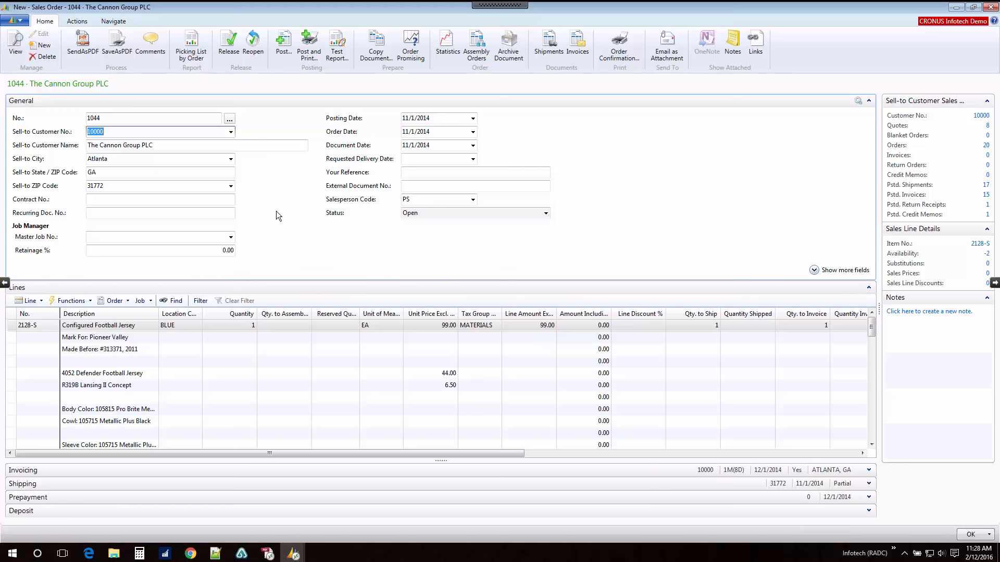
Step: Release the sales order and create a Firm Planned production order of type Item Order for the jersey from sales order planning
{"action": "left_click", "coordinate": [227, 48]}
{"action": "left_click", "coordinate": [77, 21]}
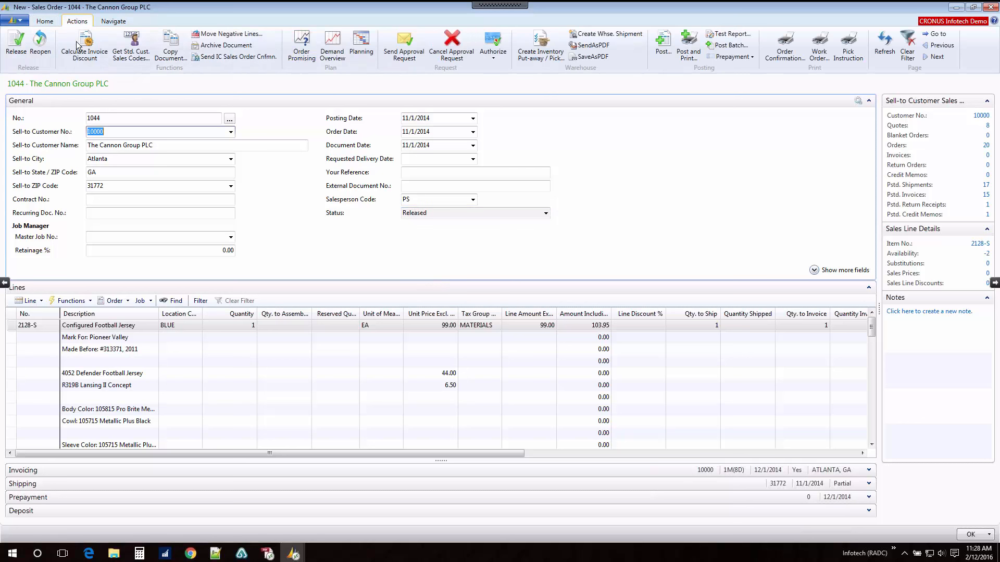
{"action": "left_click", "coordinate": [361, 55]}
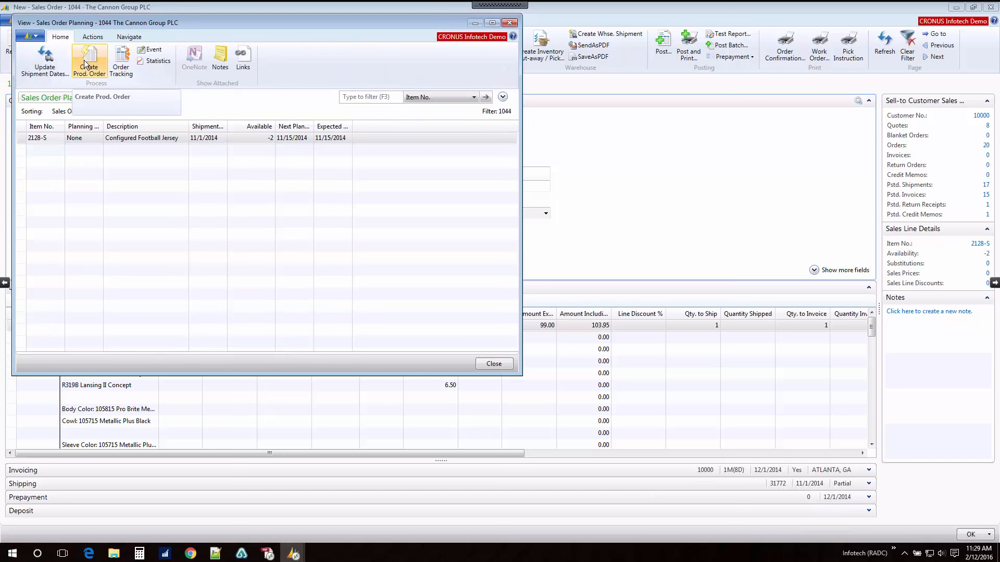
{"action": "left_click", "coordinate": [88, 63]}
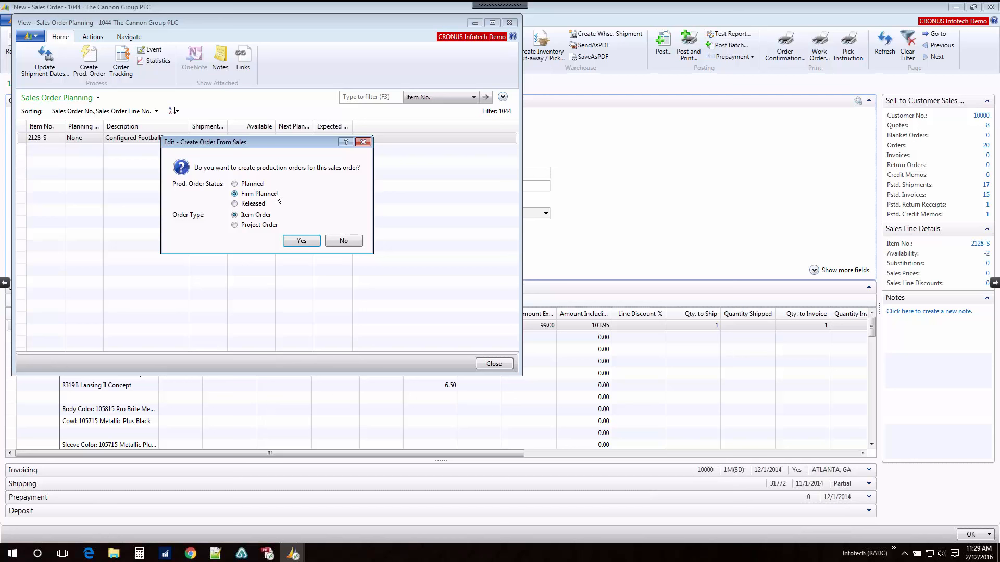
{"action": "left_click", "coordinate": [300, 245]}
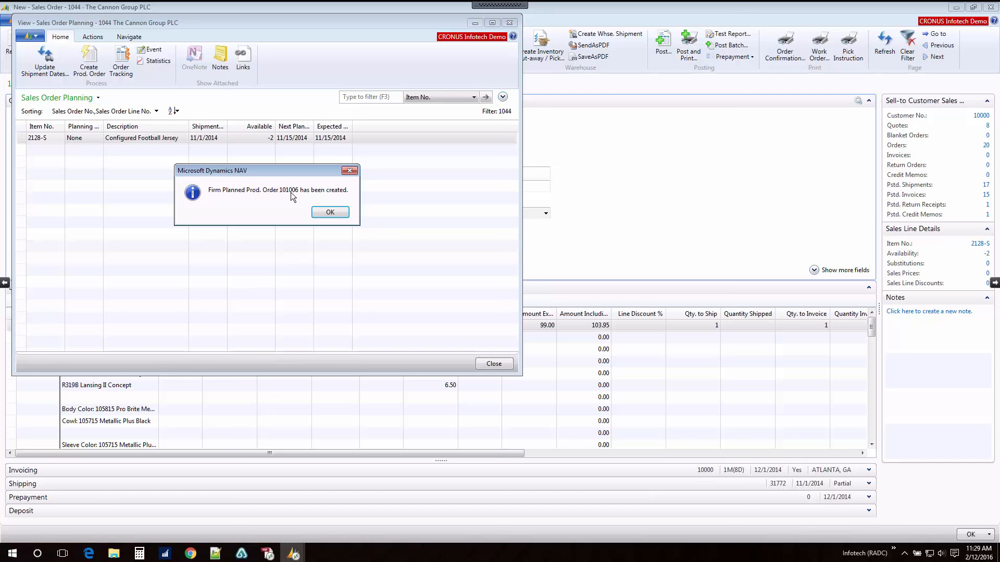
{"action": "left_click", "coordinate": [329, 213]}
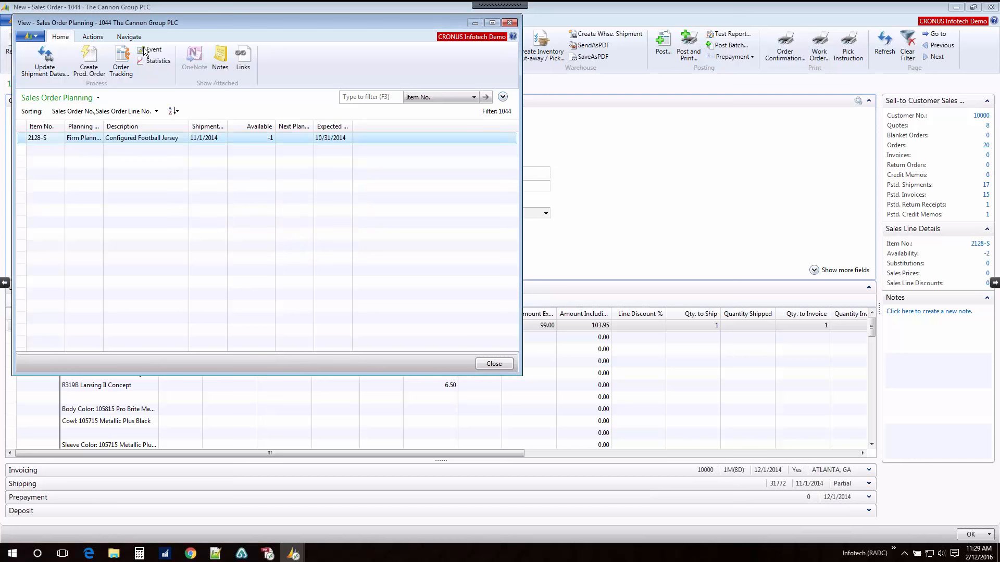
Step: Open the jersey's firm planned production order through order tracking and review its material requisition in a print preview
{"action": "left_click", "coordinate": [123, 70]}
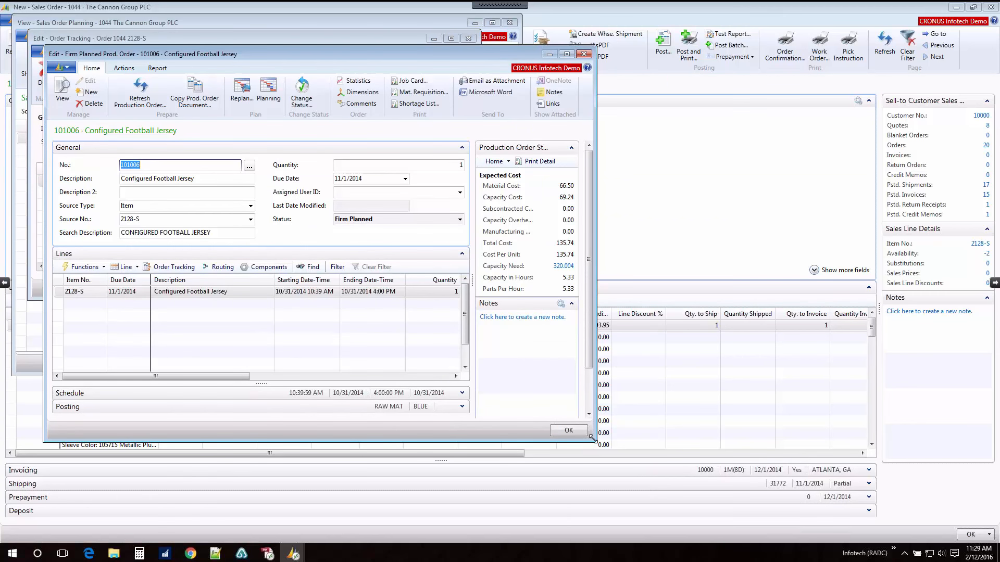
{"action": "left_click_drag", "start_coordinate": [592, 439], "coordinate": [851, 471]}
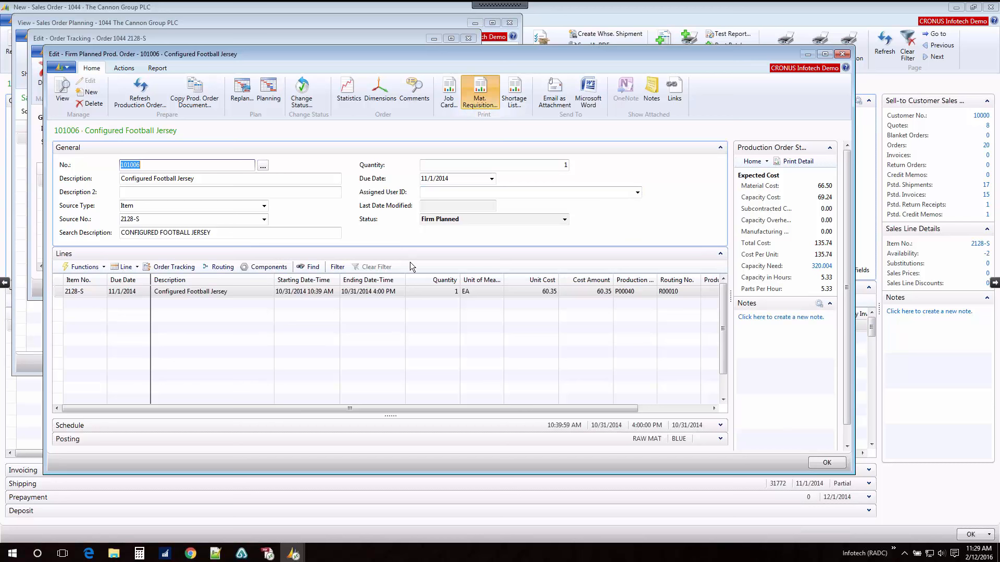
{"action": "left_click", "coordinate": [236, 291]}
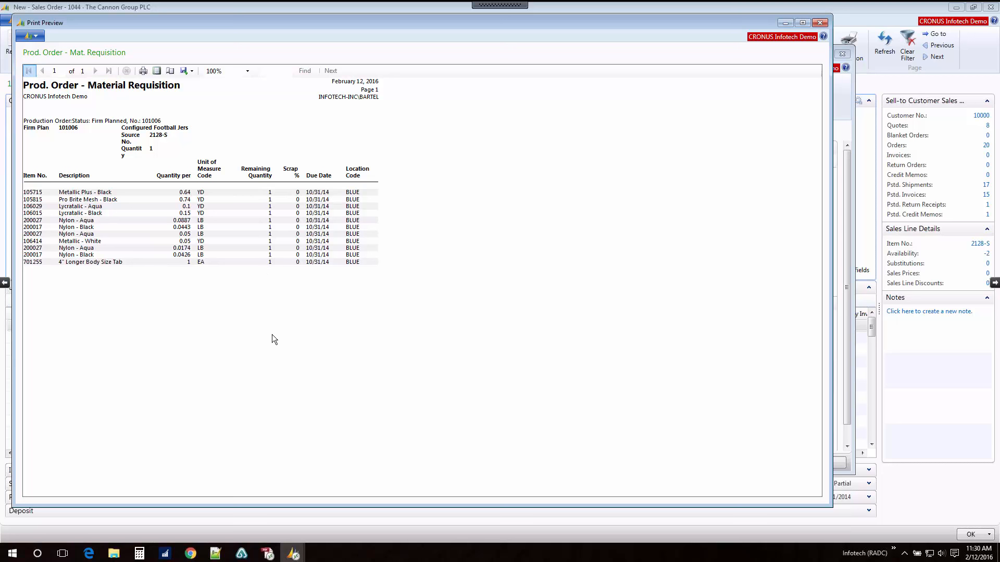
{"action": "left_click", "coordinate": [817, 24]}
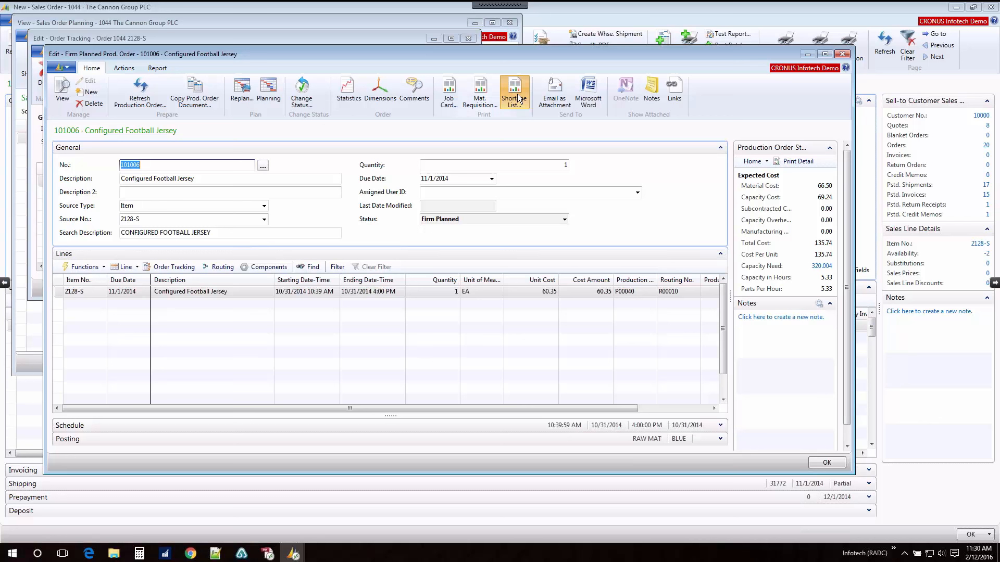
Step: Review the shortage list of the firm planned jersey production order in a print preview
{"action": "left_click", "coordinate": [516, 100]}
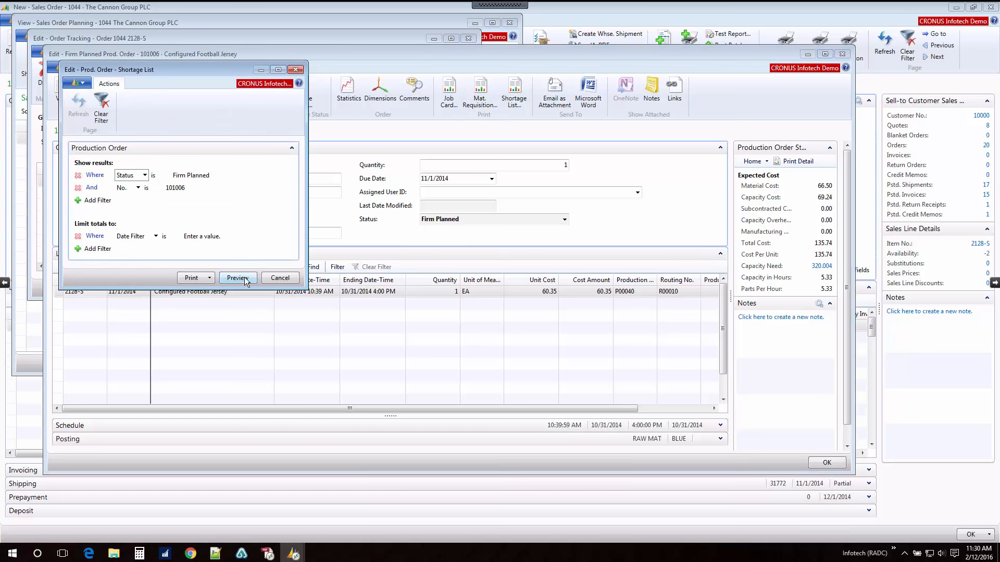
{"action": "left_click", "coordinate": [245, 277]}
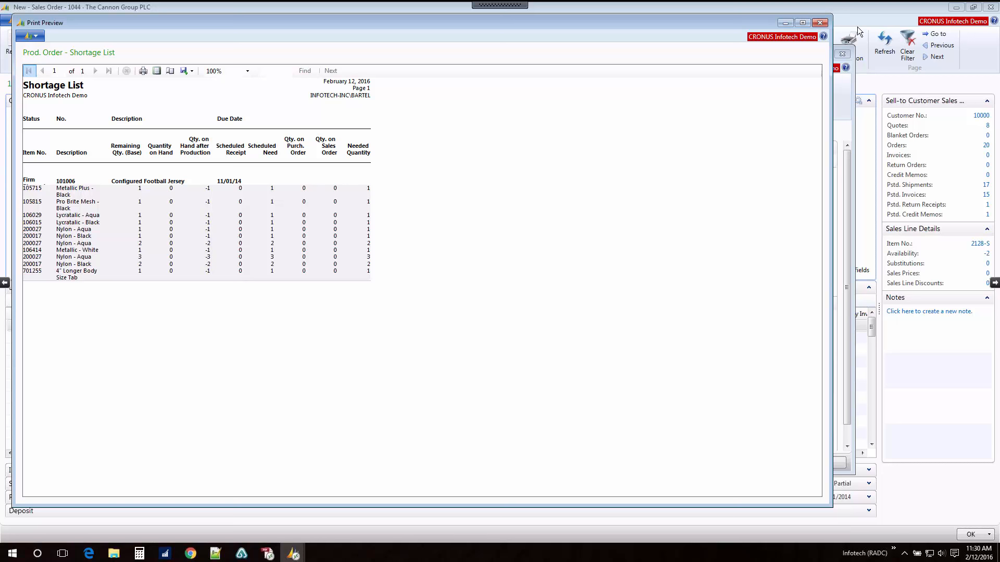
{"action": "left_click", "coordinate": [820, 24]}
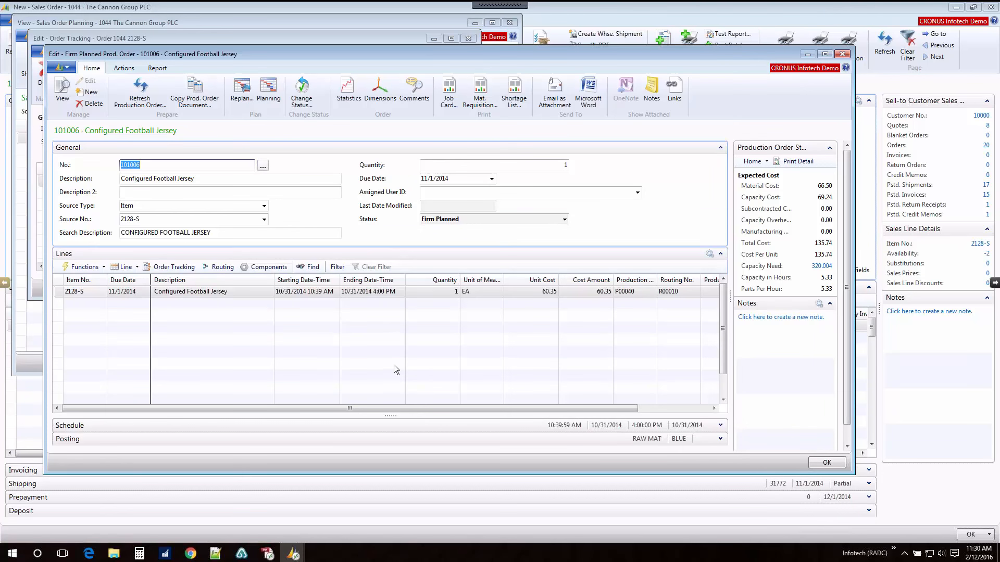